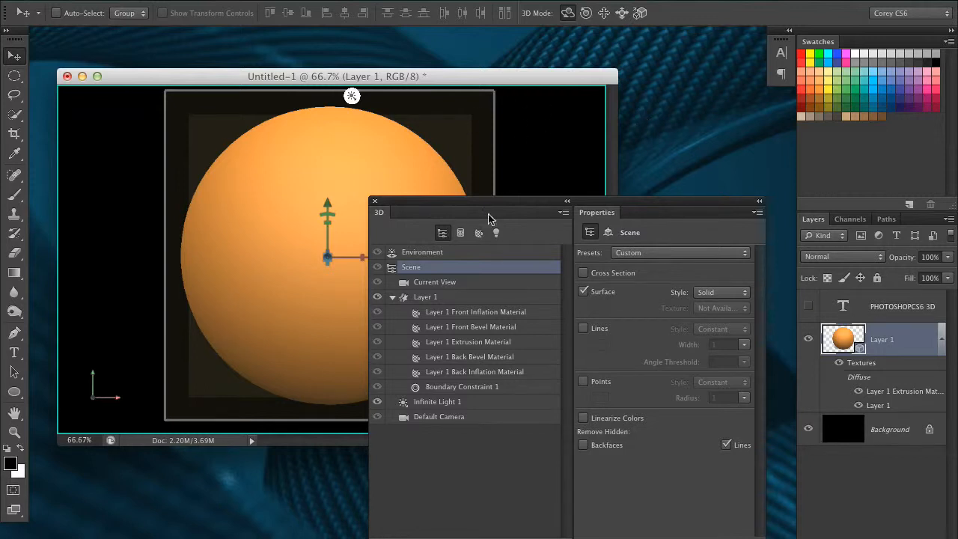
Step: Check how the PHOTOSHOPCS6 3D text layer lines up over the sphere, hide it again, and view the sphere at a slight angle
{"action": "left_click", "coordinate": [392, 297]}
{"action": "left_click_drag", "start_coordinate": [503, 209], "coordinate": [802, 322]}
{"action": "left_click", "coordinate": [808, 306]}
{"action": "left_click_drag", "start_coordinate": [665, 322], "coordinate": [740, 248]}
{"action": "left_click", "coordinate": [809, 307]}
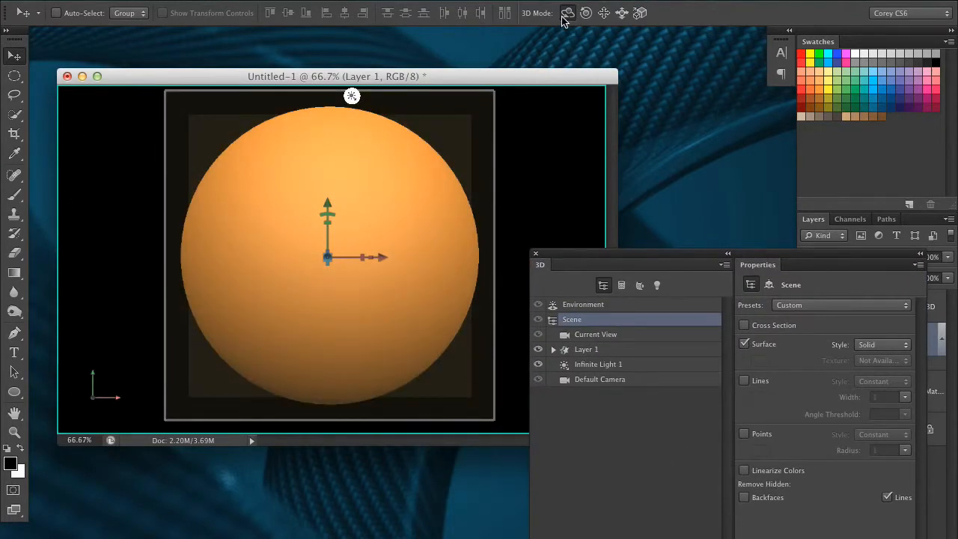
{"action": "mouse_move", "coordinate": [541, 161]}
{"action": "left_mouse_down"}
{"action": "mouse_move", "coordinate": [429, 207]}
{"action": "mouse_move", "coordinate": [277, 199]}
{"action": "mouse_move", "coordinate": [344, 171]}
{"action": "mouse_move", "coordinate": [434, 158]}
{"action": "mouse_move", "coordinate": [509, 164]}
{"action": "mouse_move", "coordinate": [571, 150]}
{"action": "mouse_move", "coordinate": [534, 147]}
{"action": "mouse_move", "coordinate": [527, 156]}
{"action": "left_mouse_up"}
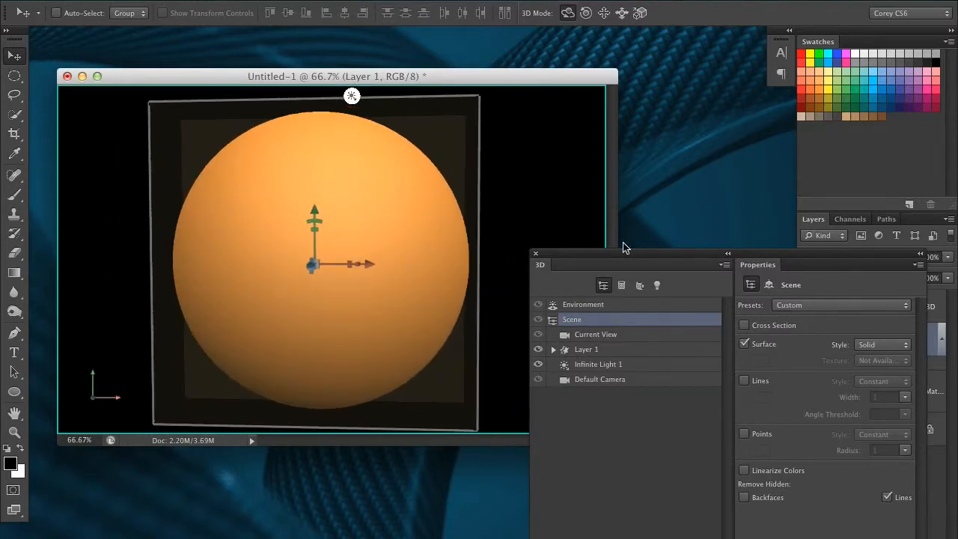
Step: Select the Layer 1 sphere mesh and show its front cap settings
{"action": "left_click_drag", "start_coordinate": [612, 256], "coordinate": [620, 159]}
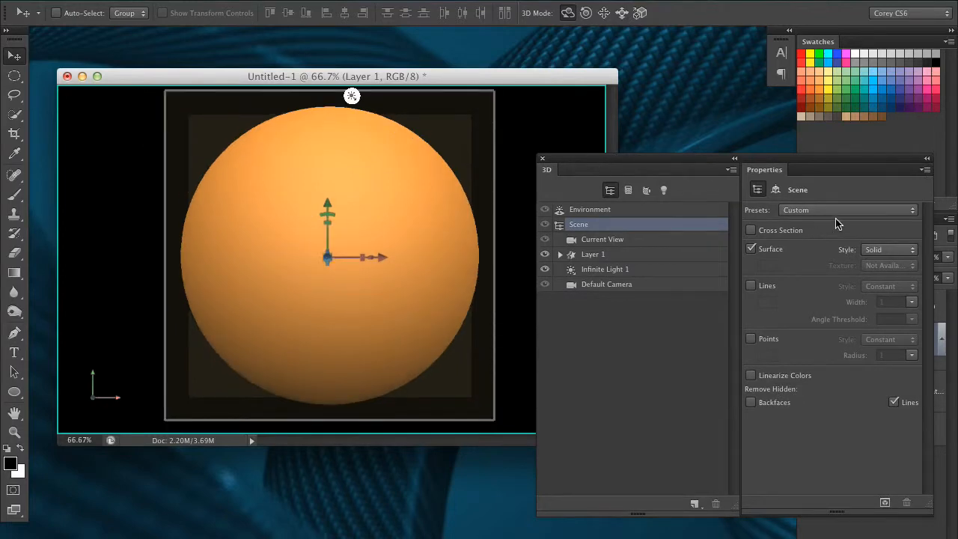
{"action": "left_click", "coordinate": [627, 254]}
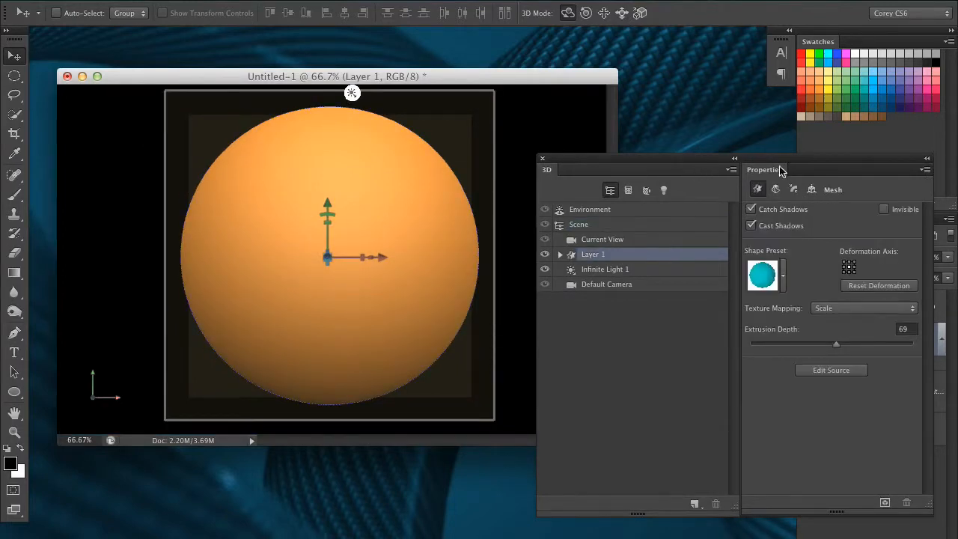
{"action": "left_click", "coordinate": [777, 190]}
{"action": "left_click", "coordinate": [812, 189]}
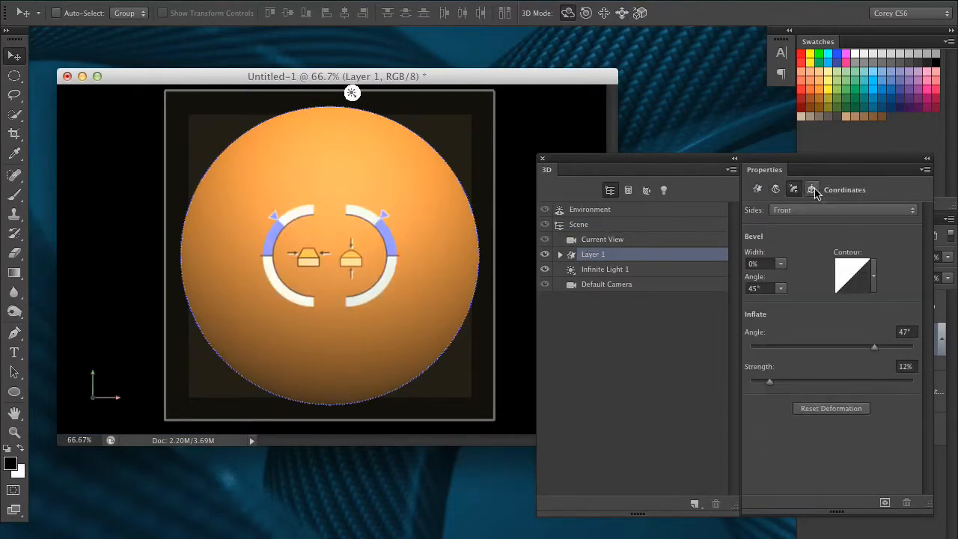
{"action": "left_click_drag", "start_coordinate": [790, 163], "coordinate": [702, 156]}
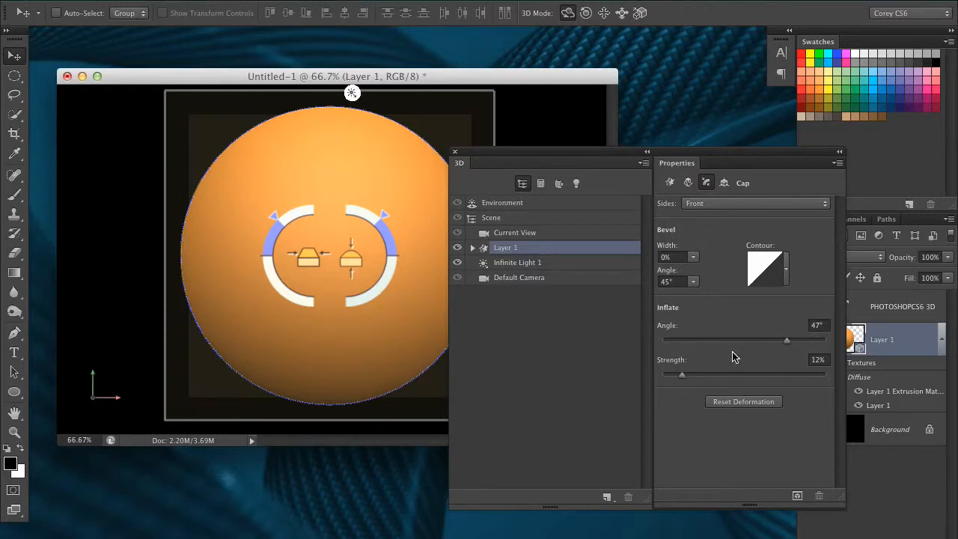
Step: Set the inflate strength of the sphere's front cap to 18%, keeping the inflate angle at 47°
{"action": "left_click", "coordinate": [685, 375]}
{"action": "left_click_drag", "start_coordinate": [542, 152], "coordinate": [668, 165]}
{"action": "left_click_drag", "start_coordinate": [545, 172], "coordinate": [374, 254]}
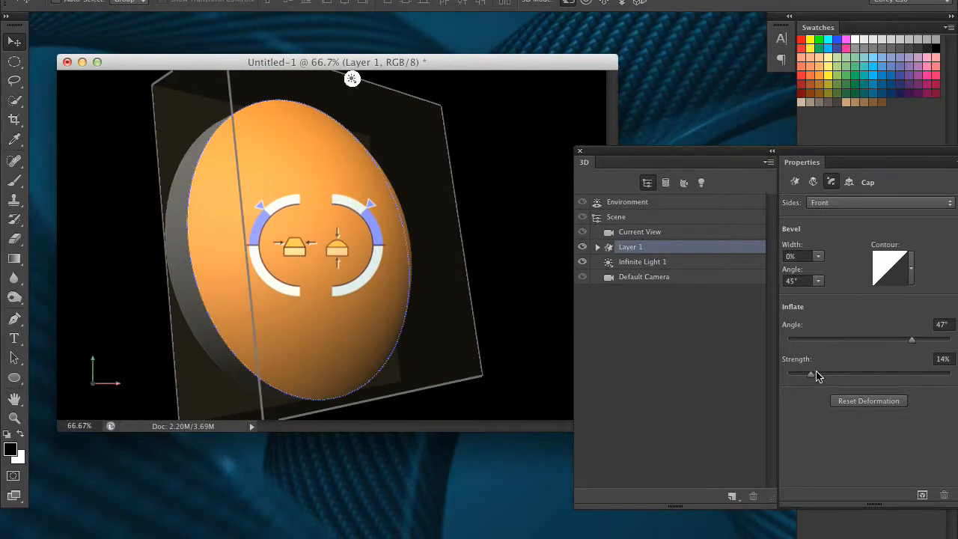
{"action": "mouse_move", "coordinate": [817, 377]}
{"action": "left_mouse_down"}
{"action": "mouse_move", "coordinate": [850, 368]}
{"action": "mouse_move", "coordinate": [771, 368]}
{"action": "mouse_move", "coordinate": [820, 374]}
{"action": "left_mouse_up"}
{"action": "left_click_drag", "start_coordinate": [912, 339], "coordinate": [886, 341]}
{"action": "left_click_drag", "start_coordinate": [820, 375], "coordinate": [814, 374]}
{"action": "left_click_drag", "start_coordinate": [887, 339], "coordinate": [899, 341]}
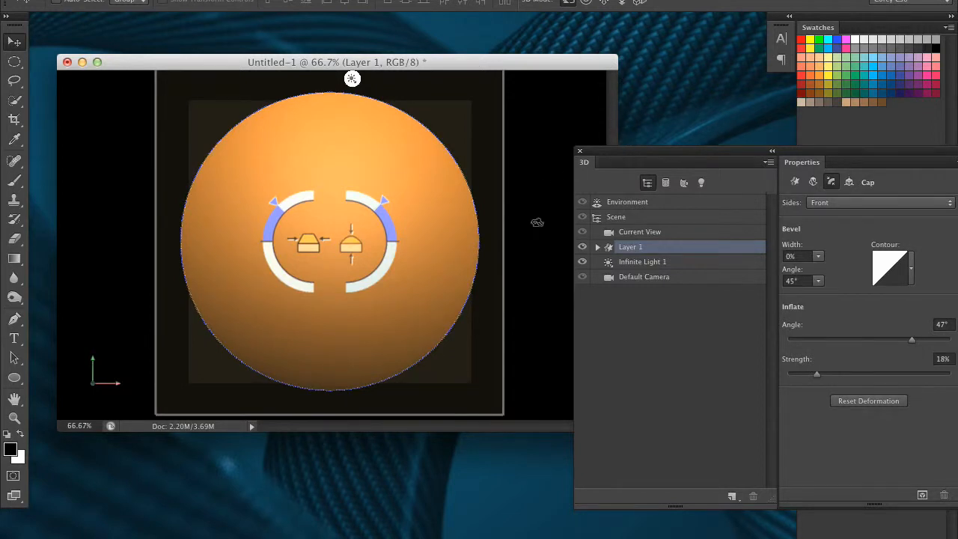
Step: Make the PHOTOSHOPCS6 3D text layer visible over the sphere and select it as the active layer
{"action": "left_click_drag", "start_coordinate": [612, 155], "coordinate": [619, 312]}
{"action": "left_click_drag", "start_coordinate": [773, 316], "coordinate": [566, 407]}
{"action": "left_click", "coordinate": [809, 293]}
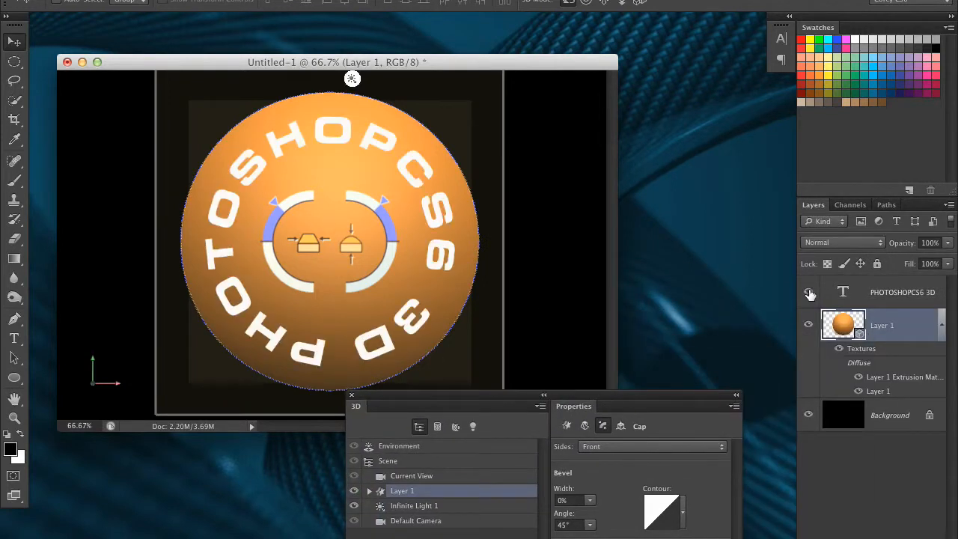
{"action": "left_click", "coordinate": [809, 324]}
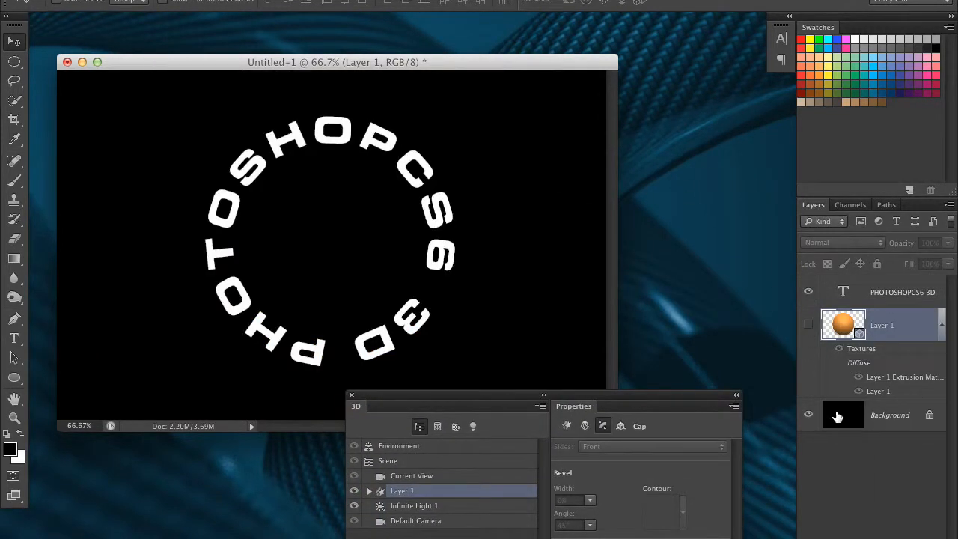
{"action": "left_click", "coordinate": [875, 301]}
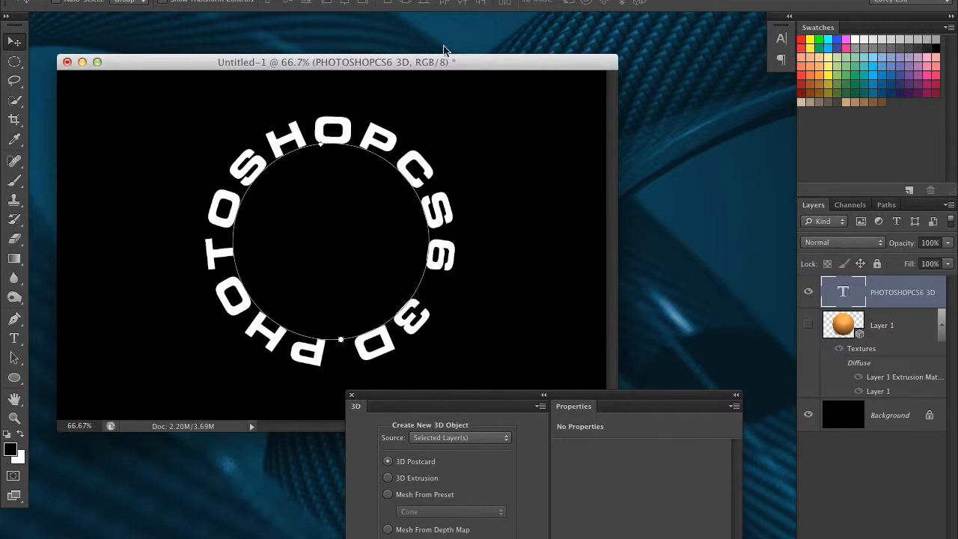
{"action": "left_click", "coordinate": [808, 326]}
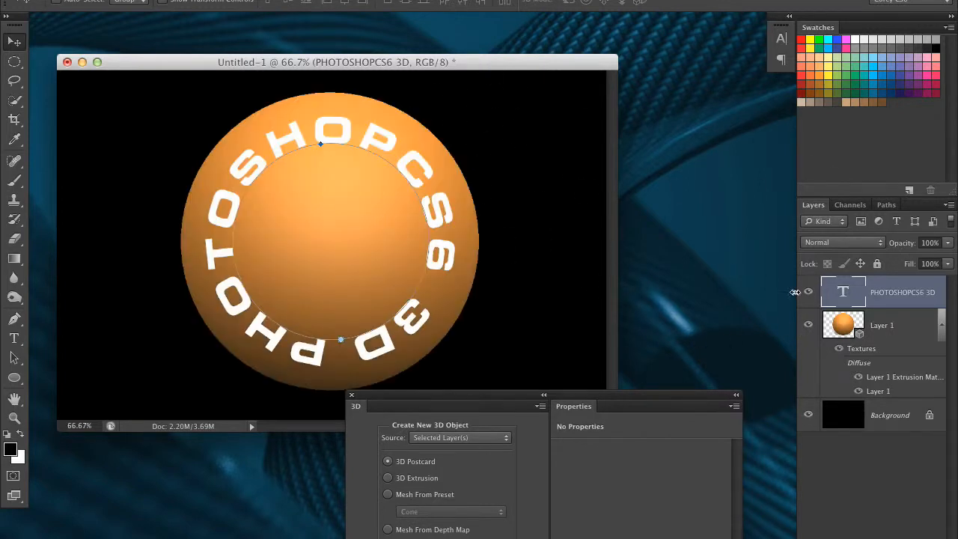
{"action": "left_click", "coordinate": [389, 1]}
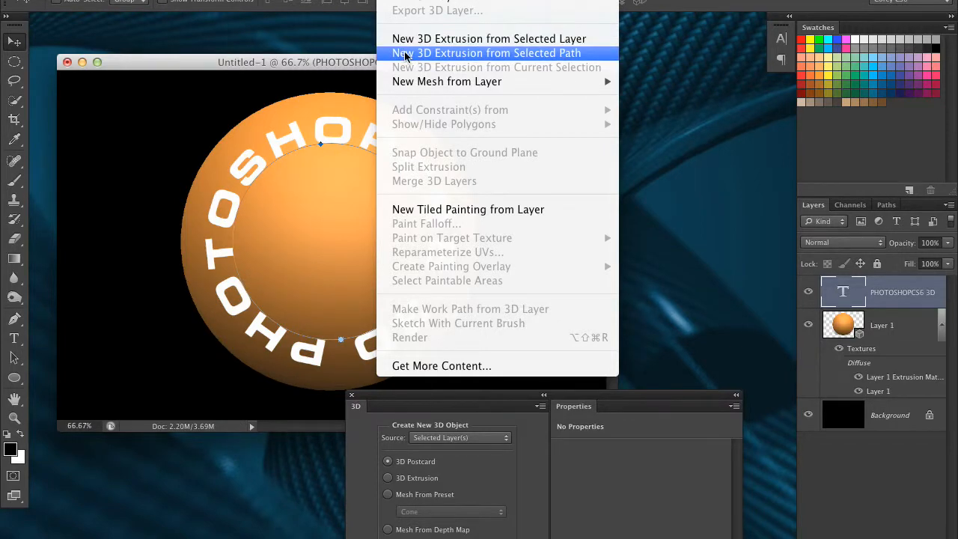
{"action": "left_click", "coordinate": [613, 53]}
{"action": "key", "text": "super+z"}
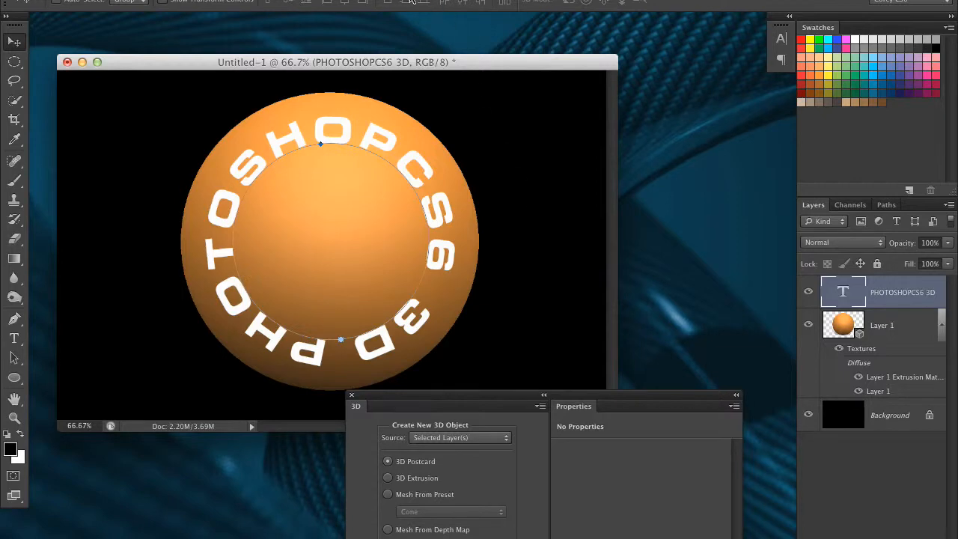
Step: Create a 3D extrusion from the selected circular text layer, try an angled view of it, and undo the view change
{"action": "left_click", "coordinate": [411, 2]}
{"action": "left_click", "coordinate": [410, 41]}
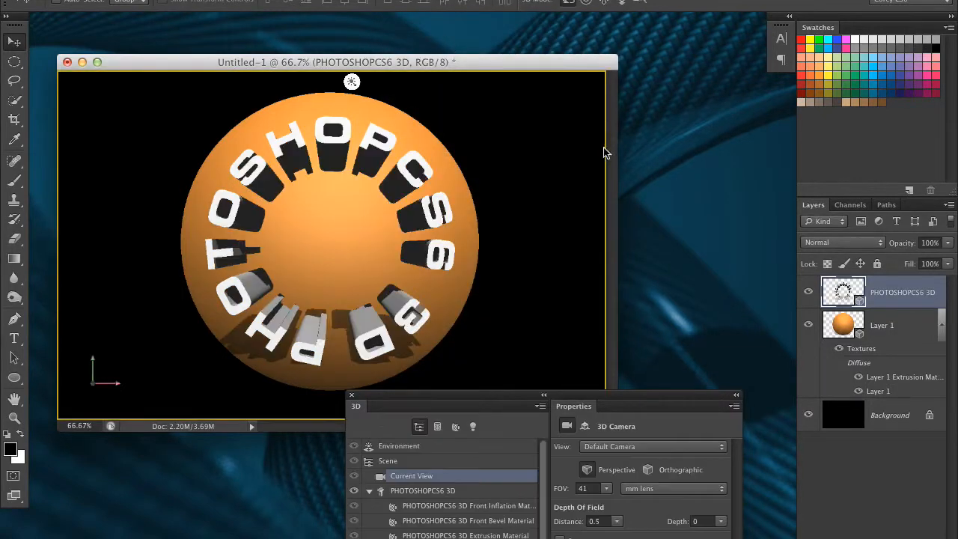
{"action": "left_click_drag", "start_coordinate": [522, 229], "coordinate": [486, 282]}
{"action": "key", "text": "super+z"}
Step: Set the extrusion depth of the PHOTOSHOPCS6 3D text mesh to 218
{"action": "left_click_drag", "start_coordinate": [502, 399], "coordinate": [559, 150]}
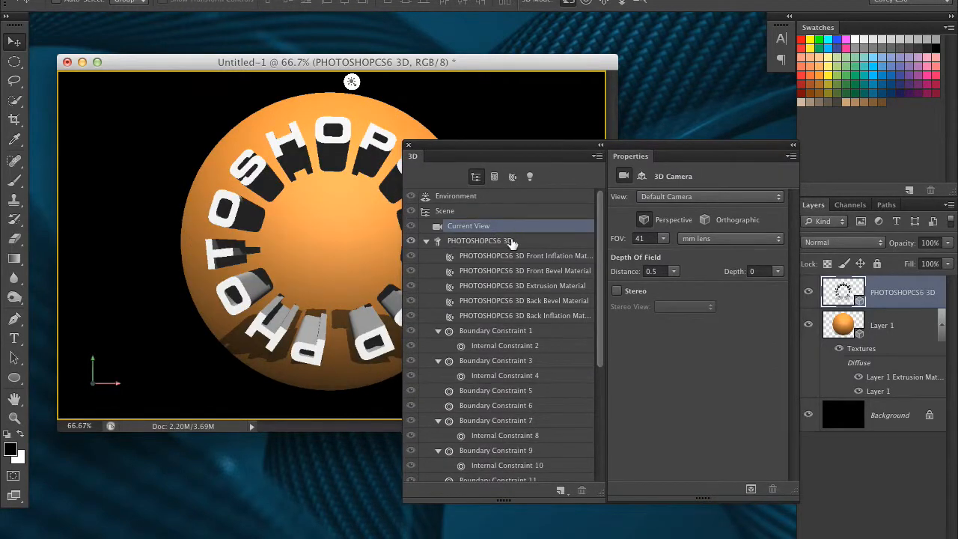
{"action": "left_click", "coordinate": [506, 241]}
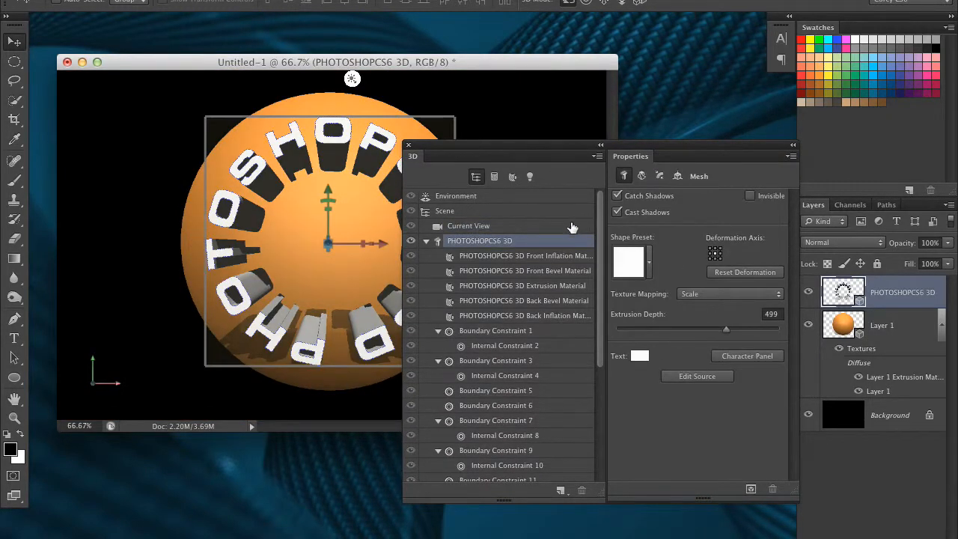
{"action": "left_click_drag", "start_coordinate": [724, 331], "coordinate": [715, 332]}
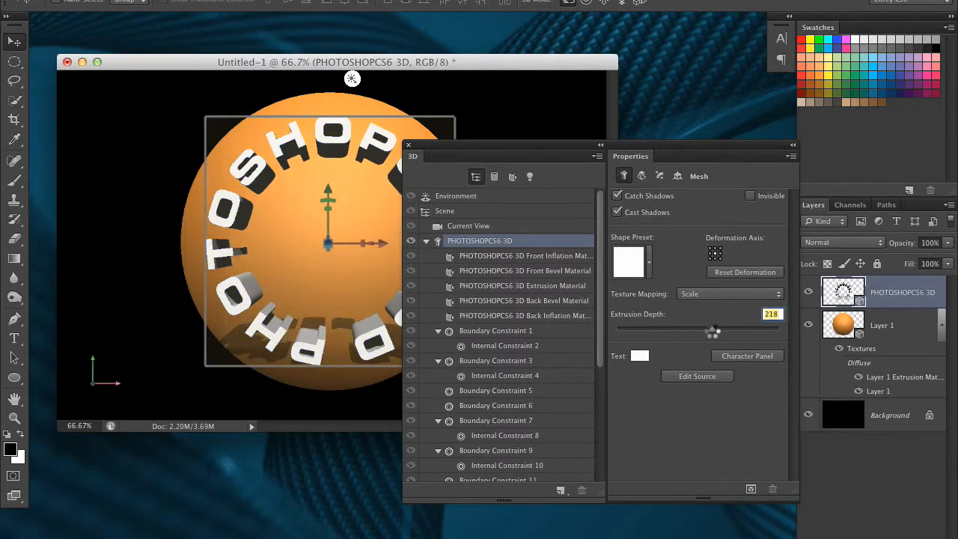
{"action": "left_click_drag", "start_coordinate": [621, 147], "coordinate": [543, 428]}
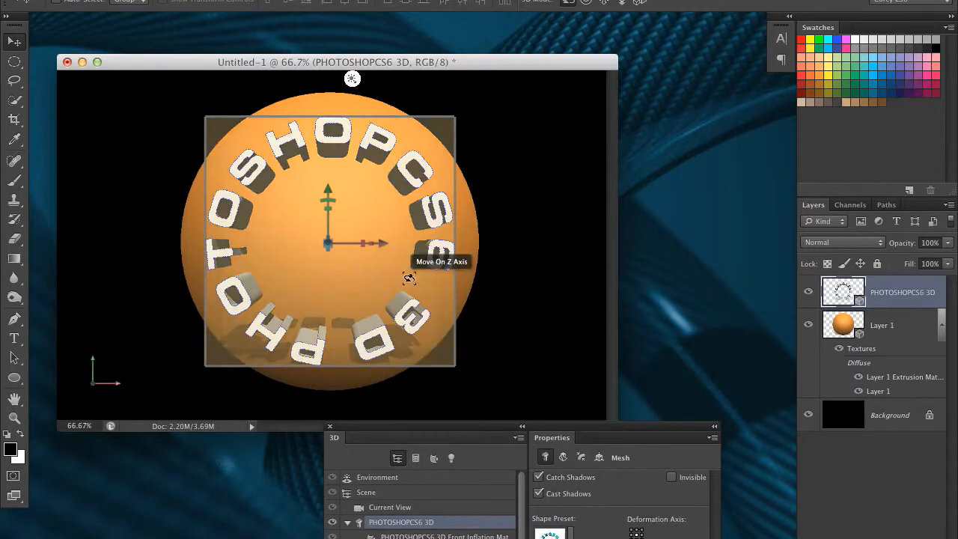
Step: Select the PHOTOSHOPCS6 3D and Layer 1 layers together and merge them into one 3D layer
{"action": "left_click", "coordinate": [892, 327]}
{"action": "left_click_drag", "start_coordinate": [813, 205], "coordinate": [601, 91]}
{"action": "left_click_drag", "start_coordinate": [738, 405], "coordinate": [737, 369]}
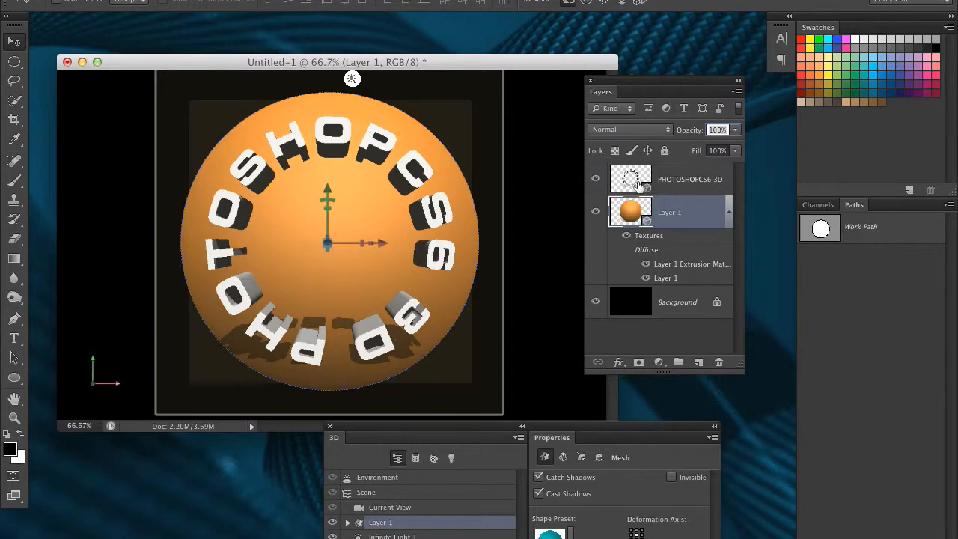
{"action": "left_click", "coordinate": [637, 184], "text": "shift"}
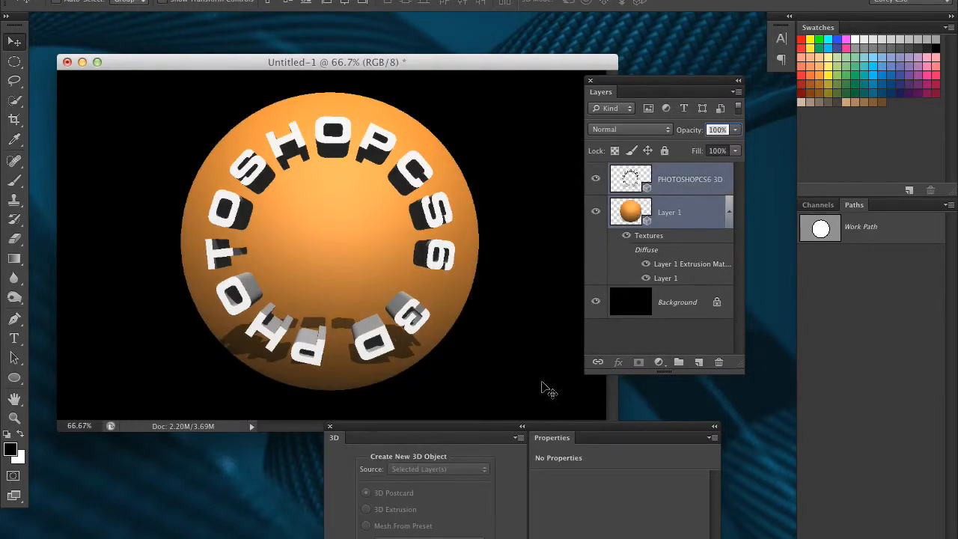
{"action": "left_click_drag", "start_coordinate": [519, 426], "coordinate": [358, 171]}
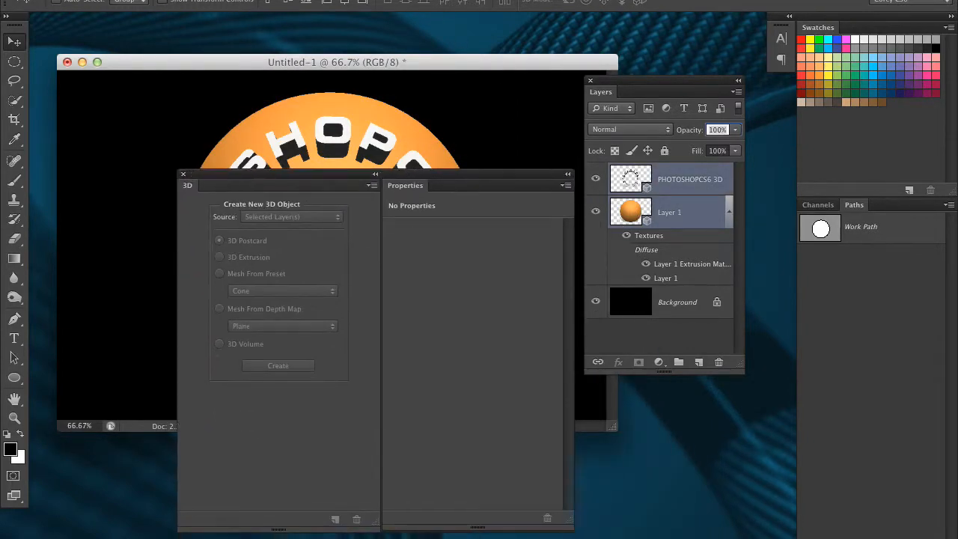
{"action": "left_click", "coordinate": [383, 0]}
{"action": "mouse_move", "coordinate": [389, 0]}
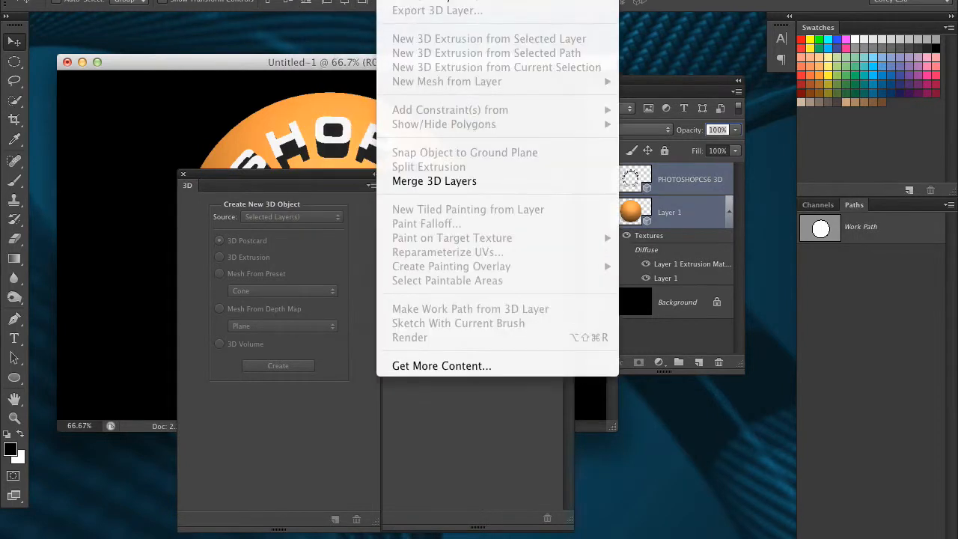
{"action": "left_click", "coordinate": [478, 189]}
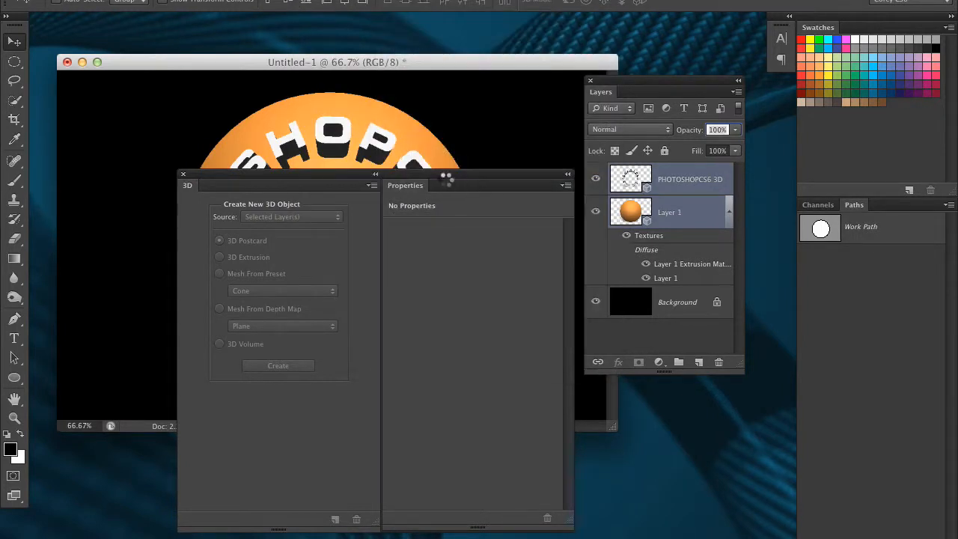
Step: Inspect the merged sphere and text from an angled camera using Current View
{"action": "left_click_drag", "start_coordinate": [451, 182], "coordinate": [693, 447]}
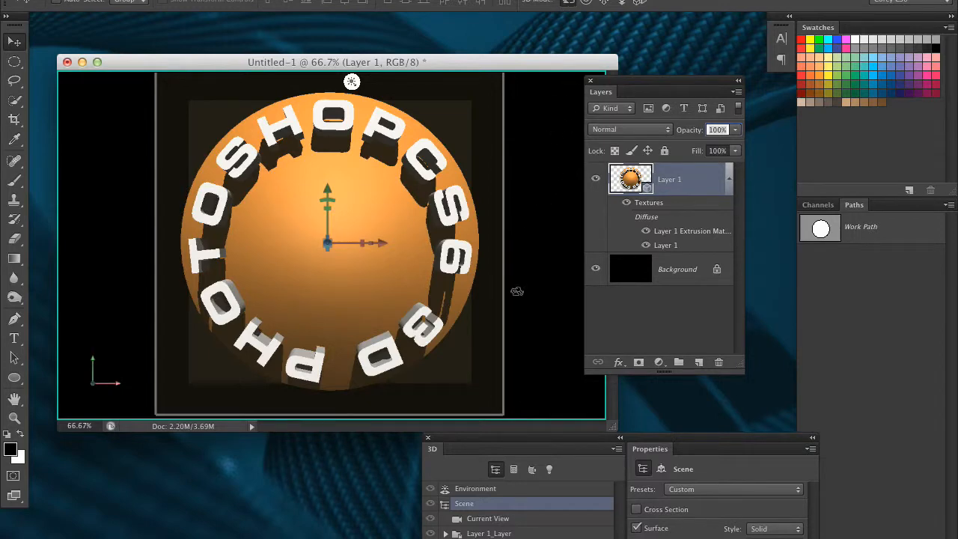
{"action": "left_click", "coordinate": [514, 519]}
{"action": "left_click_drag", "start_coordinate": [548, 326], "coordinate": [636, 180]}
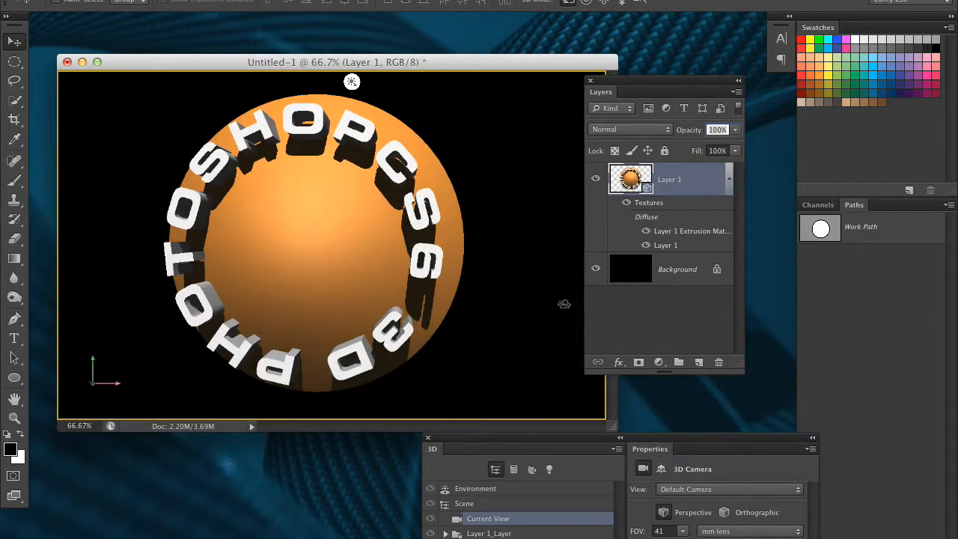
{"action": "left_click_drag", "start_coordinate": [576, 437], "coordinate": [591, 225]}
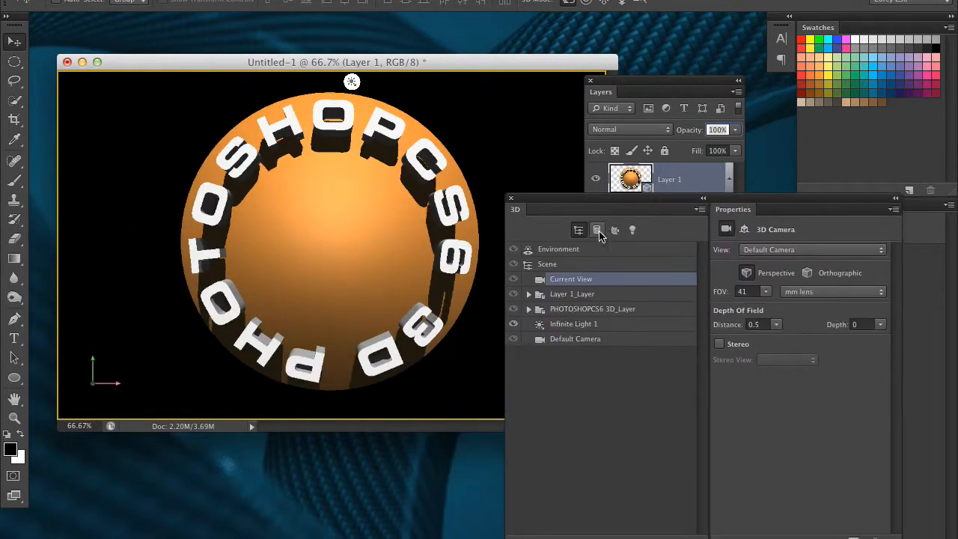
Step: Select the circular text mesh in the merged scene and slide it back in depth so the letters sit deeper in the sphere
{"action": "left_click_drag", "start_coordinate": [458, 186], "coordinate": [507, 166]}
{"action": "left_click", "coordinate": [452, 197]}
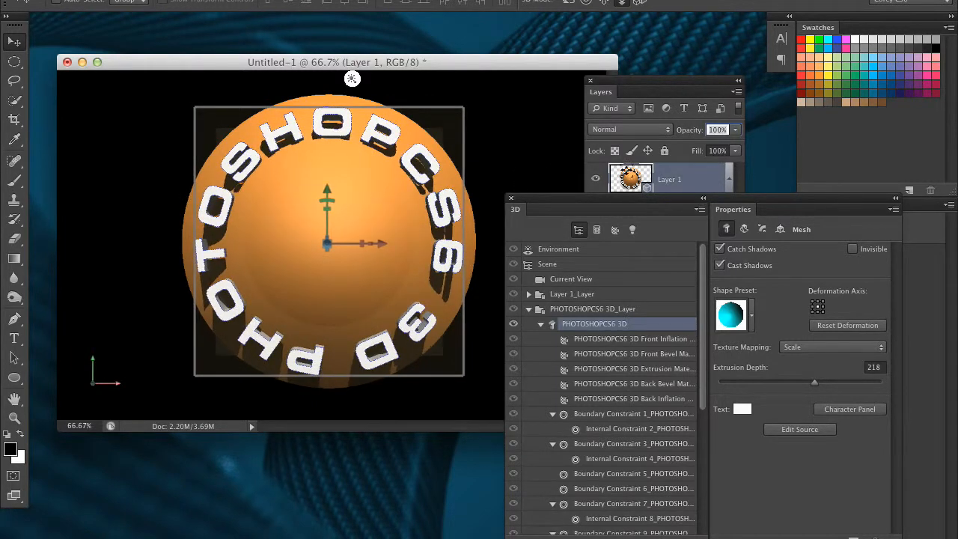
{"action": "left_click_drag", "start_coordinate": [638, 197], "coordinate": [621, 90]}
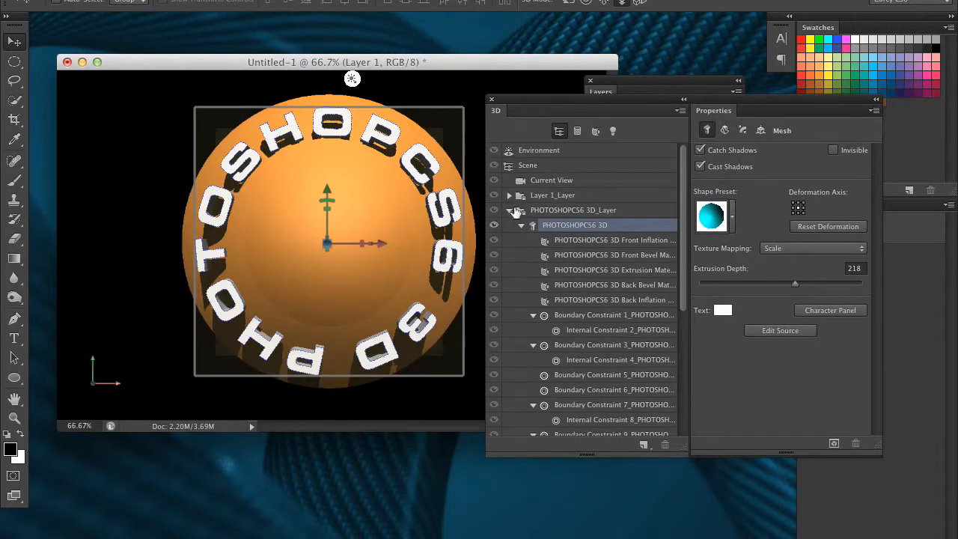
Step: Collapse the PHOTOSHOPCS6 3D_Layer group, expand Layer 1_Layer, and show the sphere mesh's front cap settings
{"action": "left_click", "coordinate": [514, 210]}
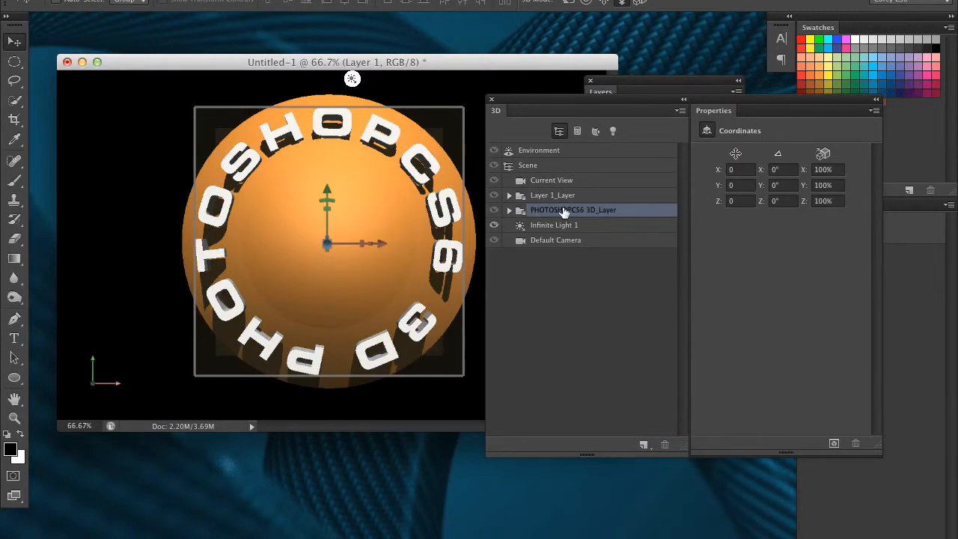
{"action": "left_click", "coordinate": [510, 196]}
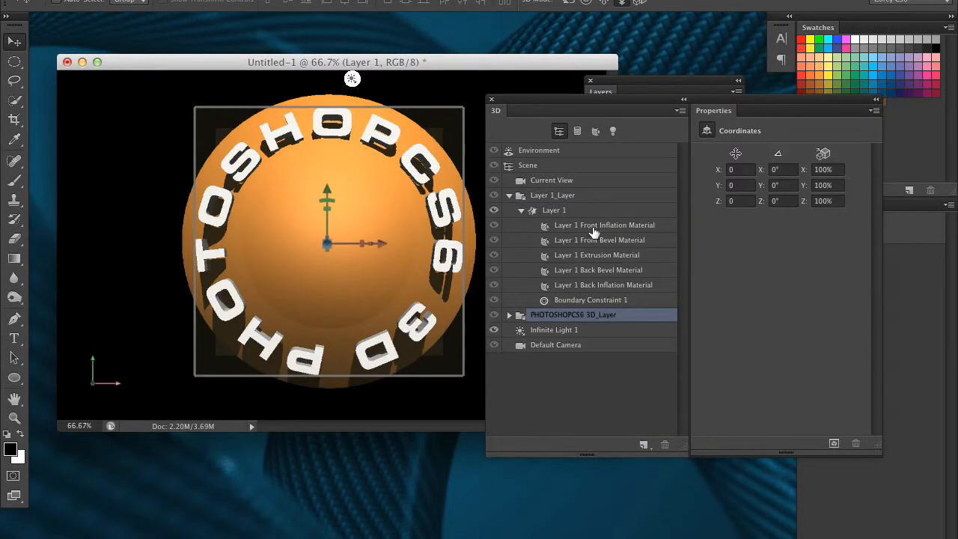
{"action": "left_click", "coordinate": [628, 227]}
{"action": "left_click", "coordinate": [608, 214]}
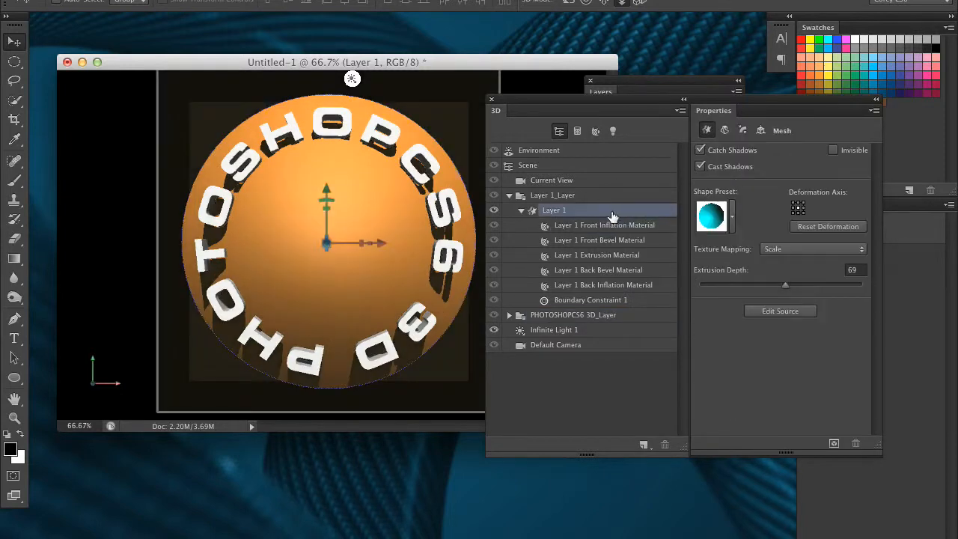
{"action": "left_click", "coordinate": [743, 130]}
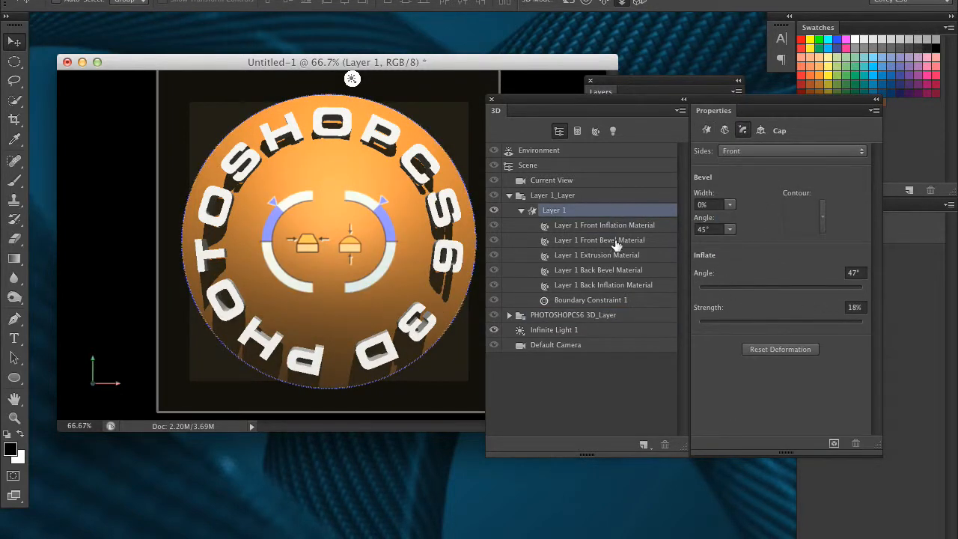
{"action": "left_click", "coordinate": [591, 212]}
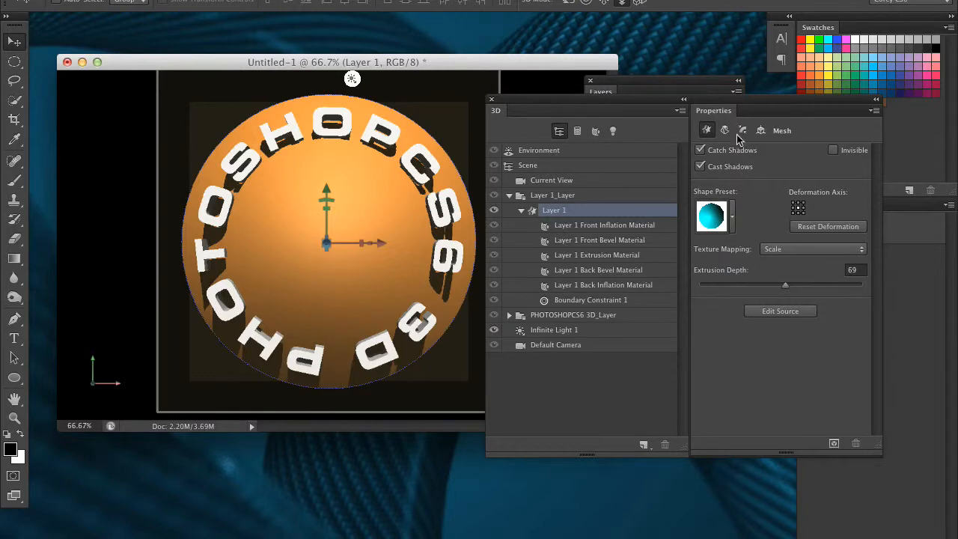
{"action": "left_click", "coordinate": [742, 130]}
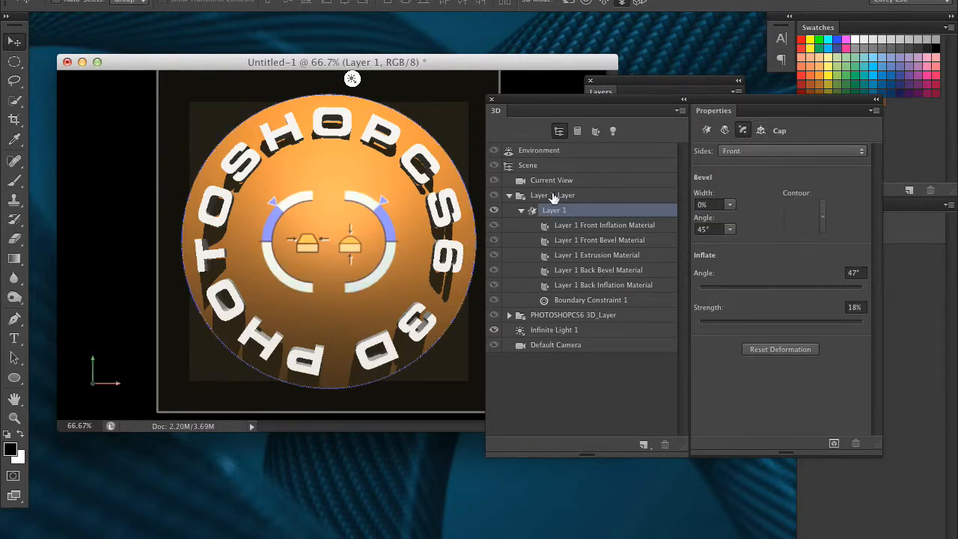
Step: Set the sphere front cap's bevel angle to 39° and its inflate angle to 30°
{"action": "left_click_drag", "start_coordinate": [381, 197], "coordinate": [395, 209]}
{"action": "left_click_drag", "start_coordinate": [268, 211], "coordinate": [268, 207]}
{"action": "left_click_drag", "start_coordinate": [565, 101], "coordinate": [580, 130]}
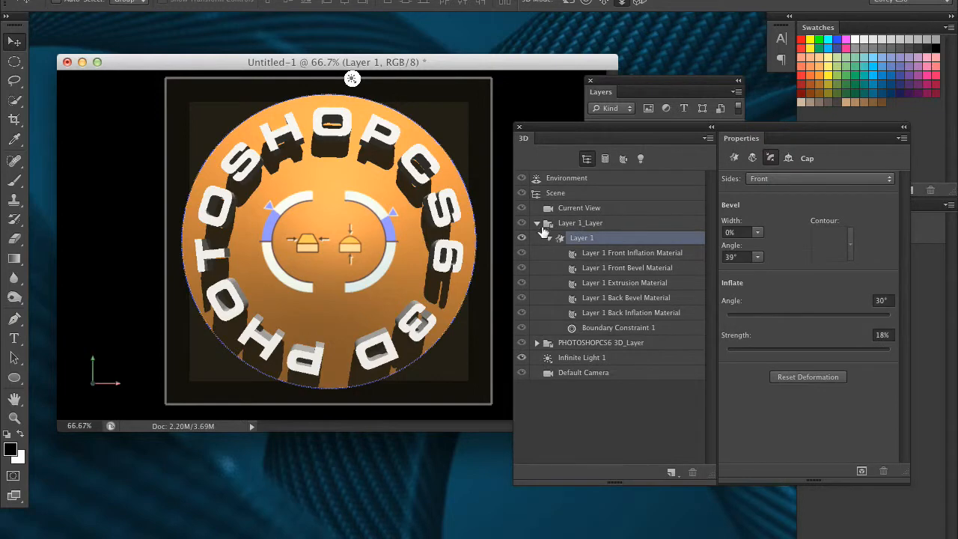
Step: Set the reflection of Layer 1 Front Inflation Material to 50% and render the scene
{"action": "left_click", "coordinate": [538, 223]}
{"action": "left_click", "coordinate": [537, 223]}
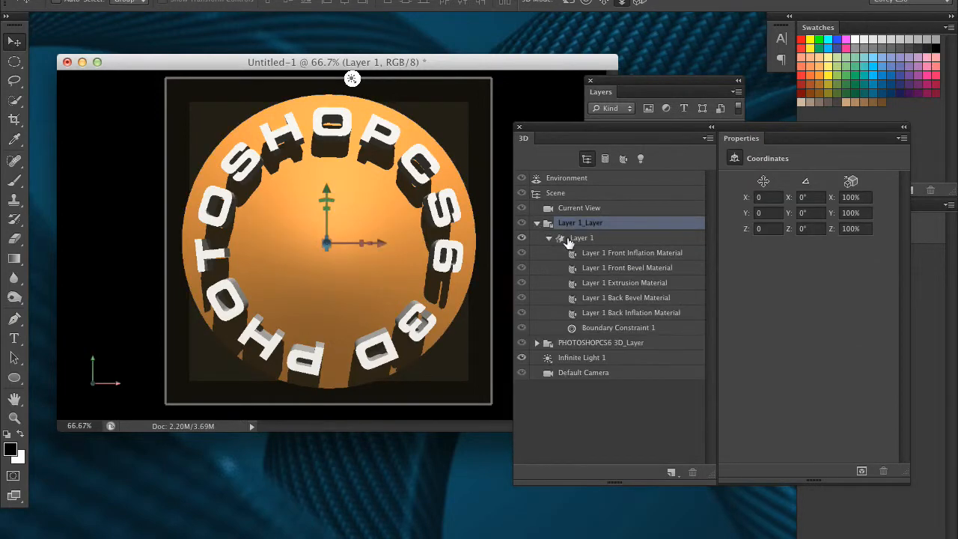
{"action": "left_click", "coordinate": [615, 253]}
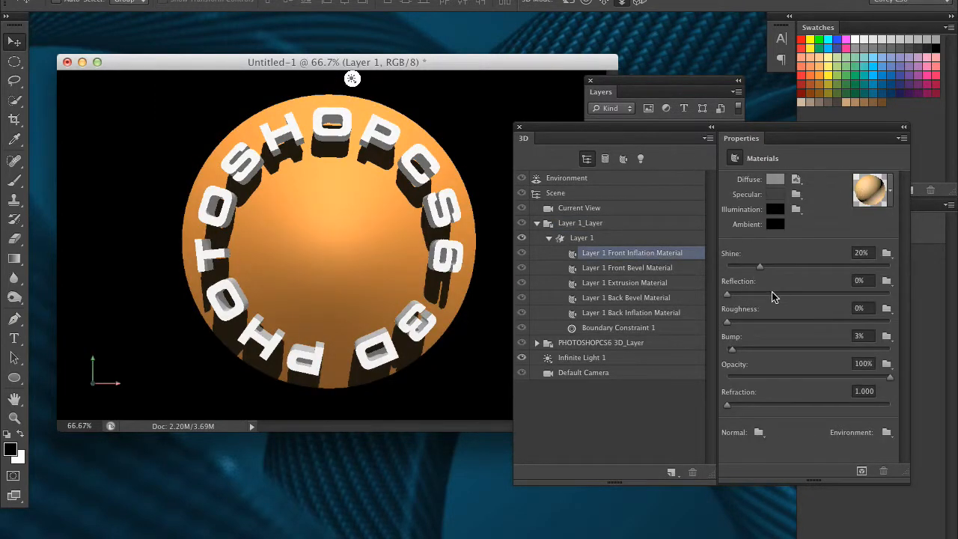
{"action": "left_click", "coordinate": [736, 294]}
{"action": "left_click_drag", "start_coordinate": [736, 294], "coordinate": [770, 294]}
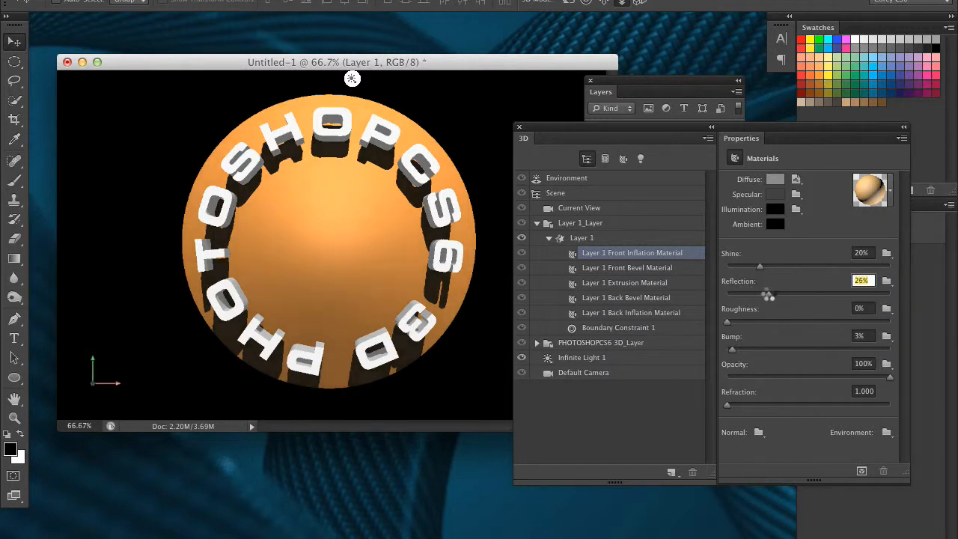
{"action": "type", "text": "50"}
{"action": "left_click_drag", "start_coordinate": [577, 139], "coordinate": [670, 270]}
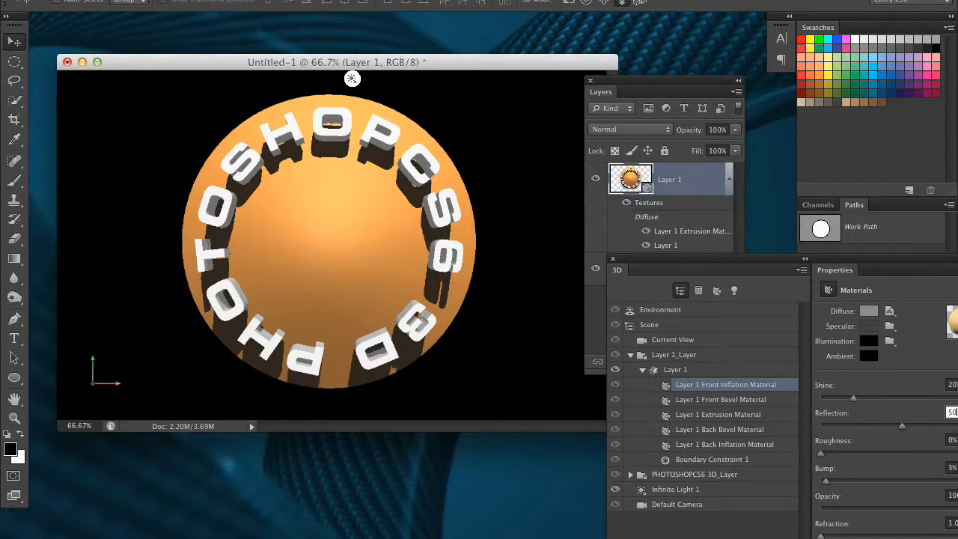
{"action": "key", "text": "alt+shift+super+r"}
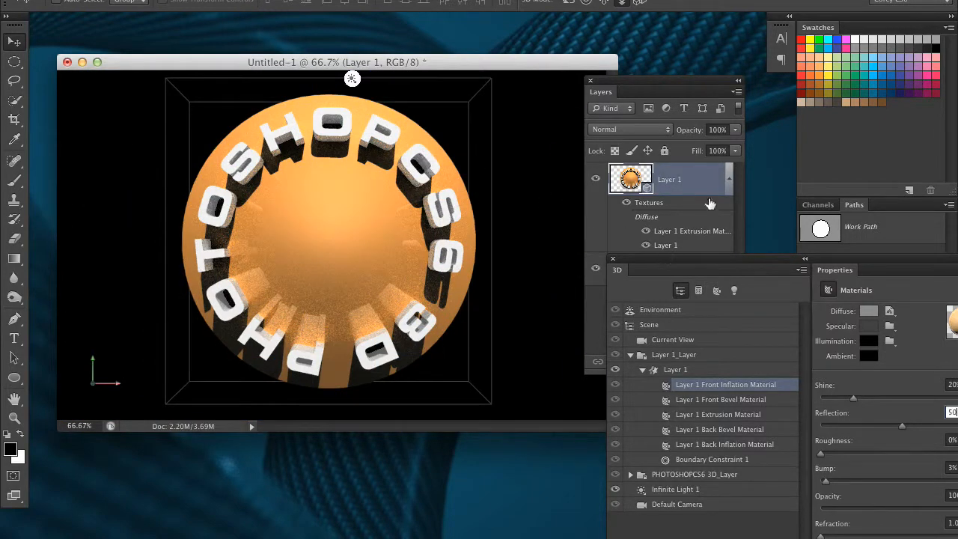
Step: Set the environment's ground plane shadow opacity to 29% and check the result in a render
{"action": "left_click_drag", "start_coordinate": [676, 265], "coordinate": [548, 106]}
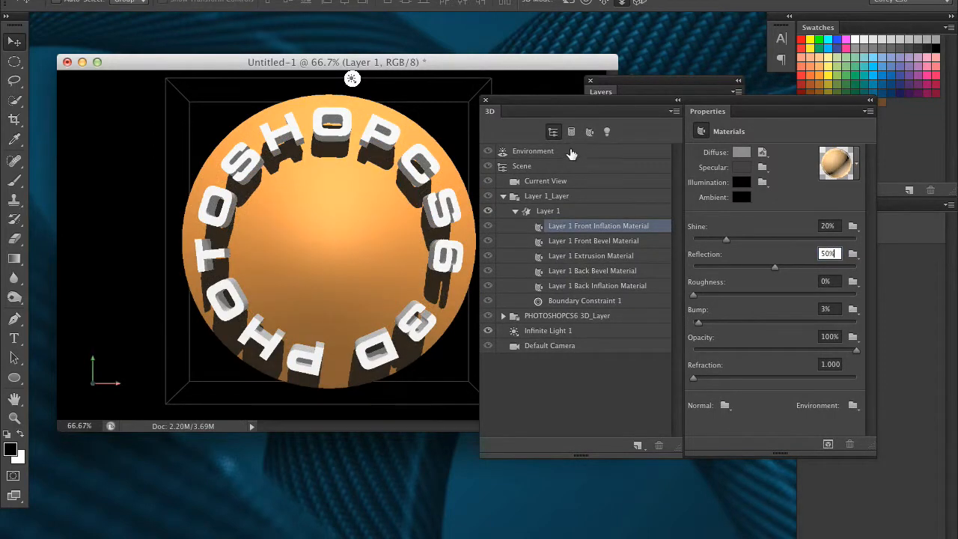
{"action": "left_click", "coordinate": [571, 152]}
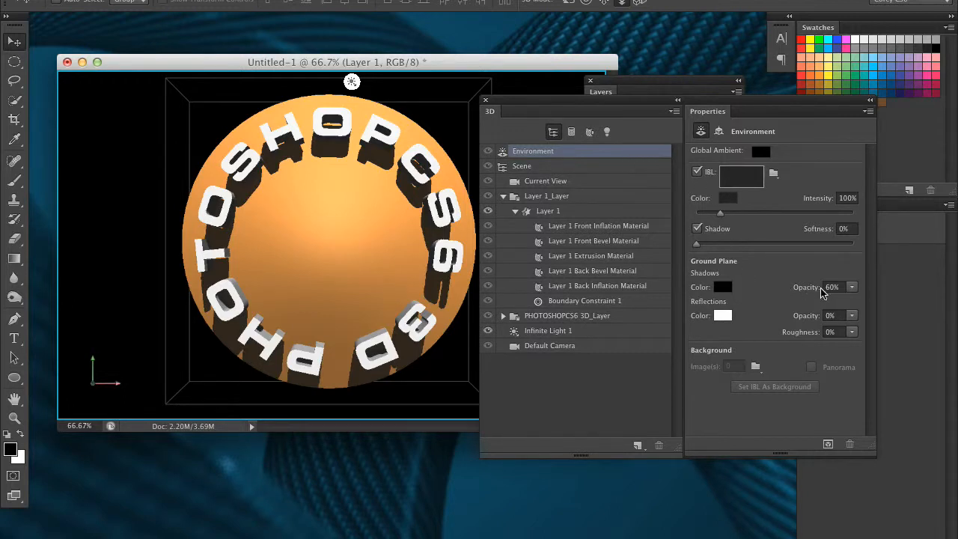
{"action": "left_click_drag", "start_coordinate": [852, 288], "coordinate": [835, 275]}
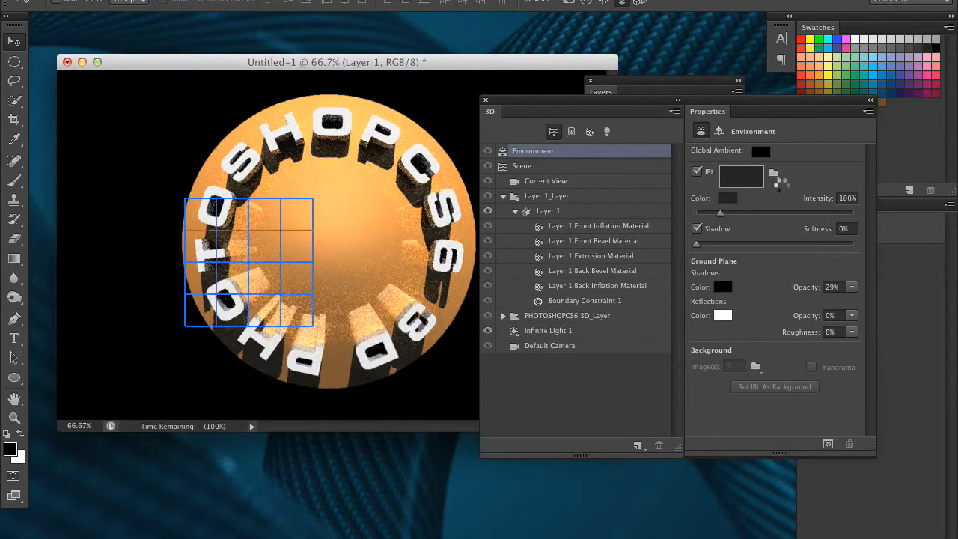
{"action": "mouse_move", "coordinate": [534, 100]}
{"action": "left_mouse_down"}
{"action": "mouse_move", "coordinate": [653, 118]}
{"action": "mouse_move", "coordinate": [648, 143]}
{"action": "mouse_move", "coordinate": [753, 189]}
{"action": "left_mouse_up"}
{"action": "mouse_move", "coordinate": [497, 268]}
{"action": "left_mouse_down"}
{"action": "mouse_move", "coordinate": [550, 253]}
{"action": "mouse_move", "coordinate": [483, 261]}
{"action": "left_mouse_up"}
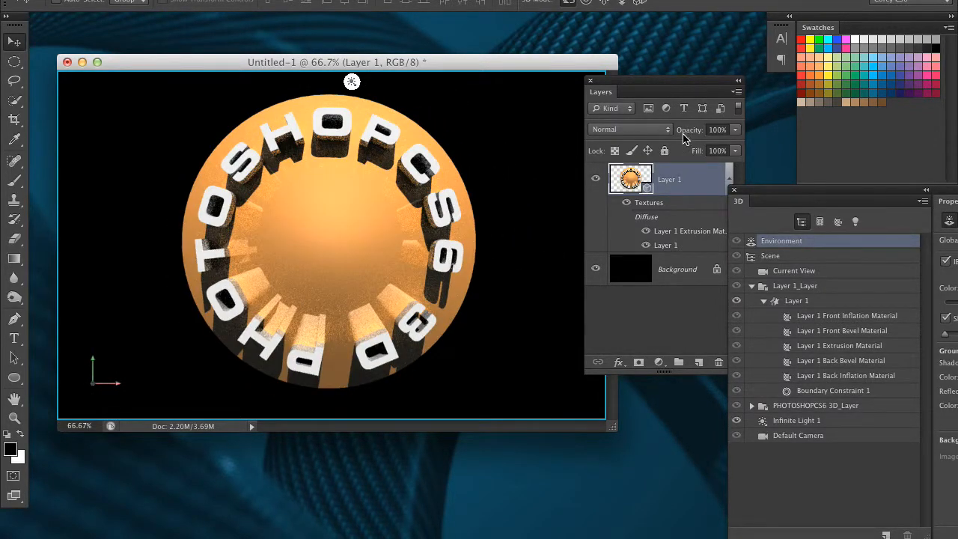
Step: Set the environment's image-based light shadow softness to 30% and render the scene again
{"action": "left_click_drag", "start_coordinate": [782, 196], "coordinate": [577, 154]}
{"action": "left_click", "coordinate": [858, 274]}
{"action": "type", "text": "30"}
{"action": "key", "text": "Return"}
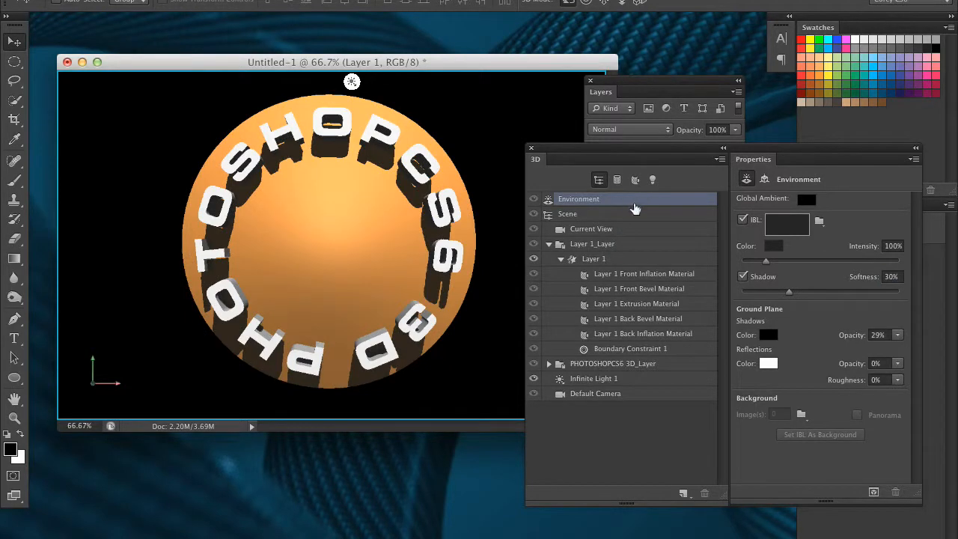
{"action": "key", "text": "alt+shift+super+r"}
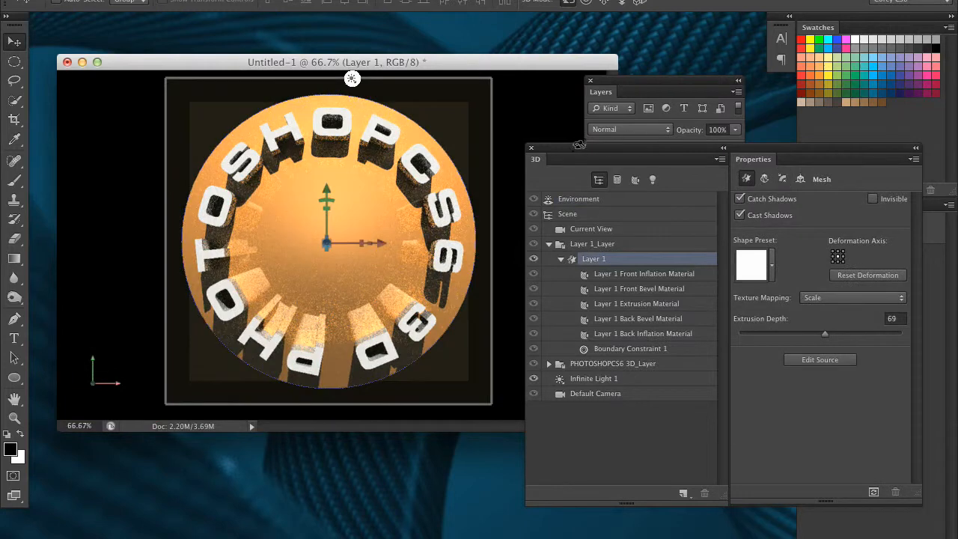
{"action": "left_click_drag", "start_coordinate": [579, 148], "coordinate": [685, 159]}
{"action": "left_click_drag", "start_coordinate": [507, 56], "coordinate": [523, 55]}
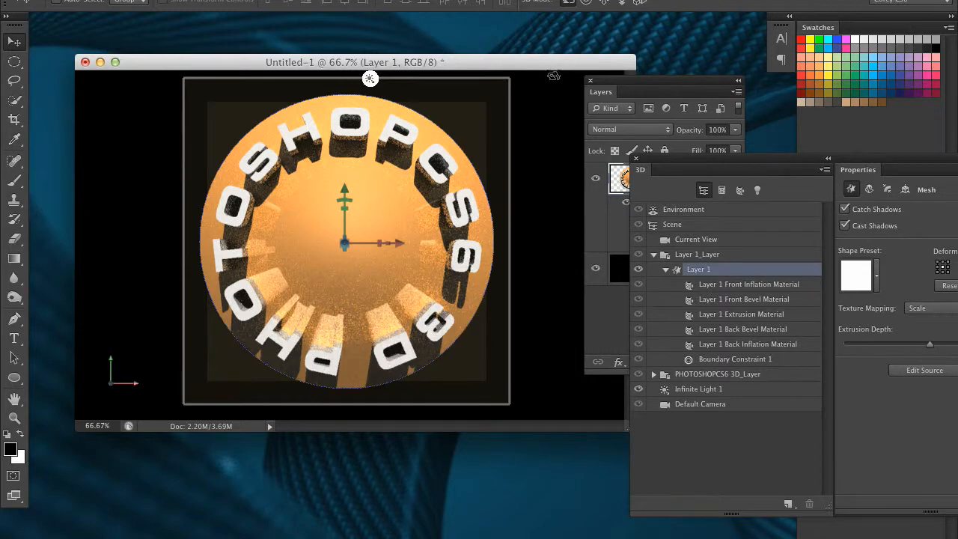
{"action": "left_click_drag", "start_coordinate": [664, 160], "coordinate": [735, 308]}
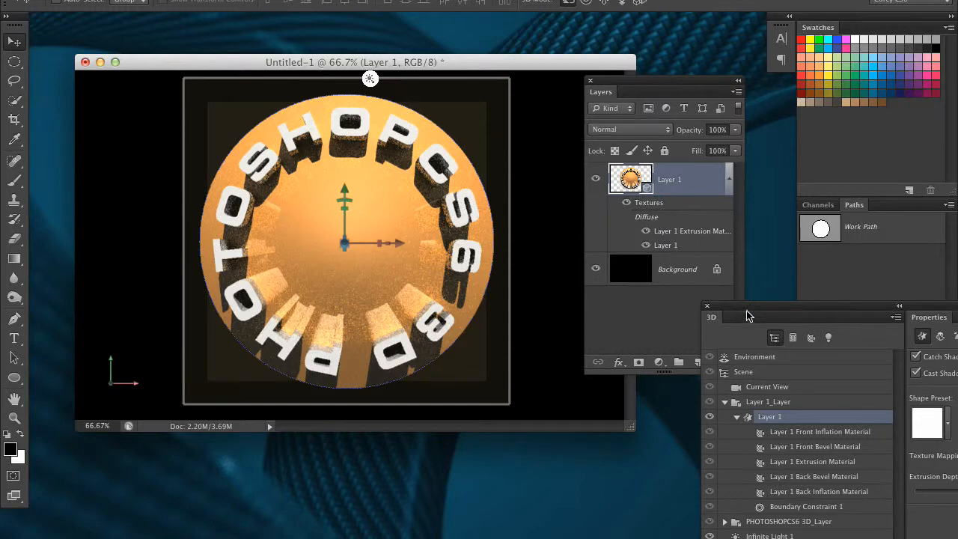
{"action": "left_click_drag", "start_coordinate": [750, 303], "coordinate": [549, 152]}
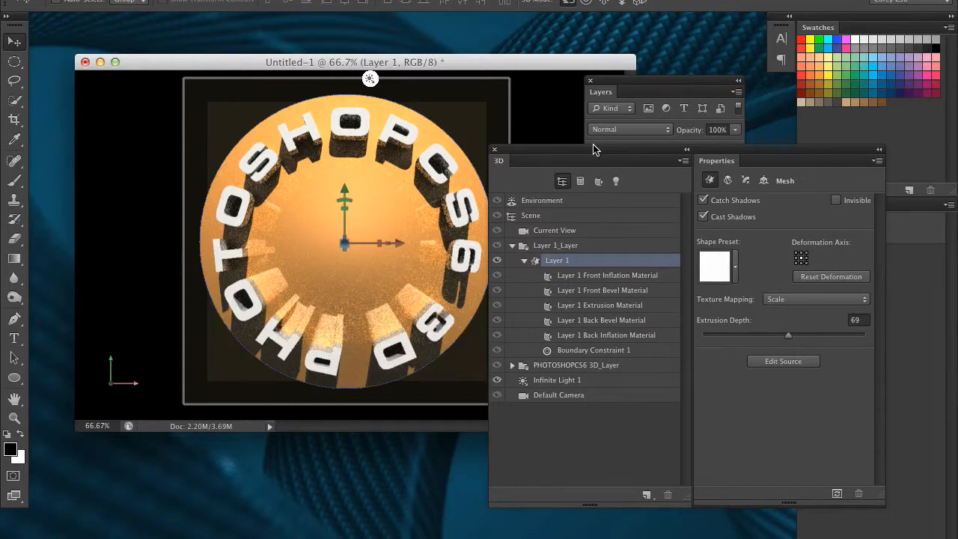
{"action": "left_click_drag", "start_coordinate": [594, 150], "coordinate": [629, 150]}
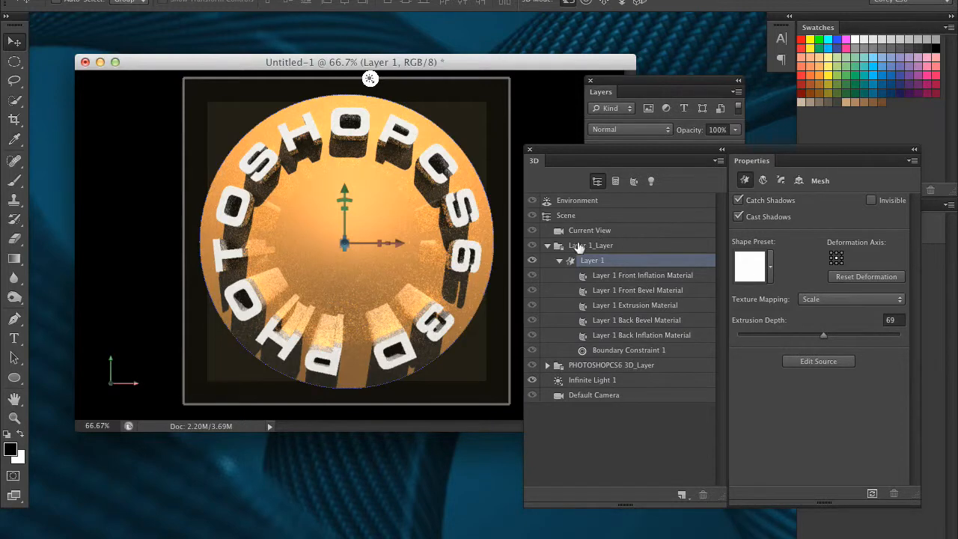
Step: Examine the Layer 1_Layer and PHOTOSHOPCS6 3D_Layer groups as separate objects within the merged scene
{"action": "left_click", "coordinate": [548, 246]}
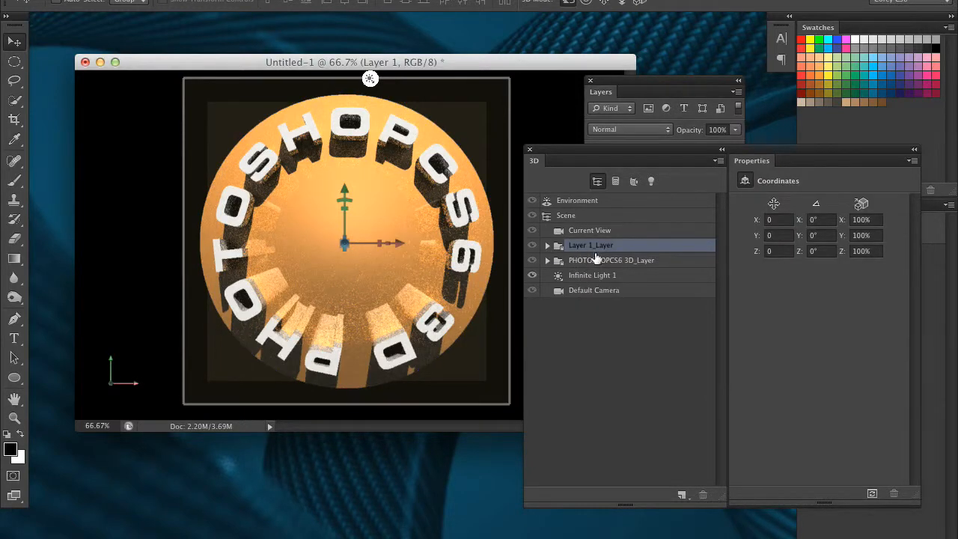
{"action": "left_click", "coordinate": [598, 260]}
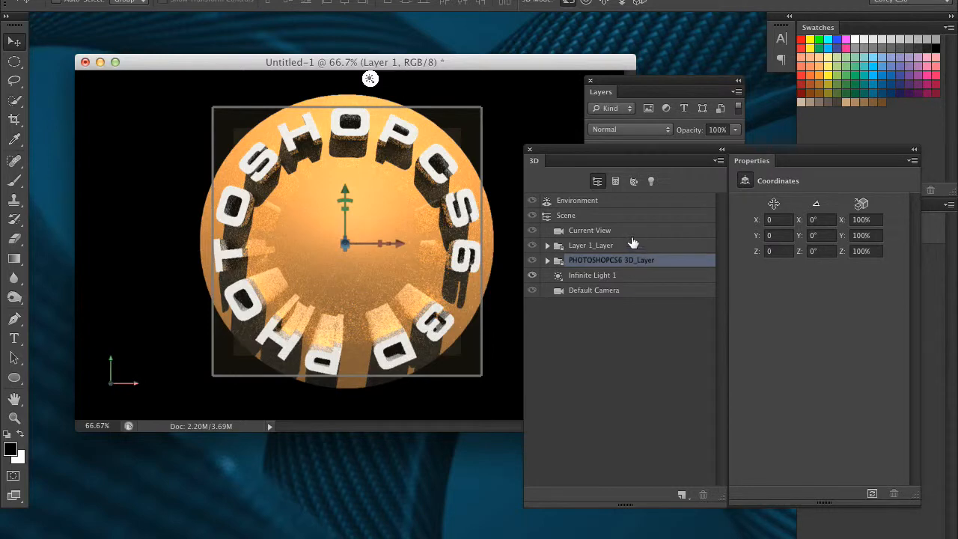
{"action": "left_click_drag", "start_coordinate": [631, 152], "coordinate": [232, 204]}
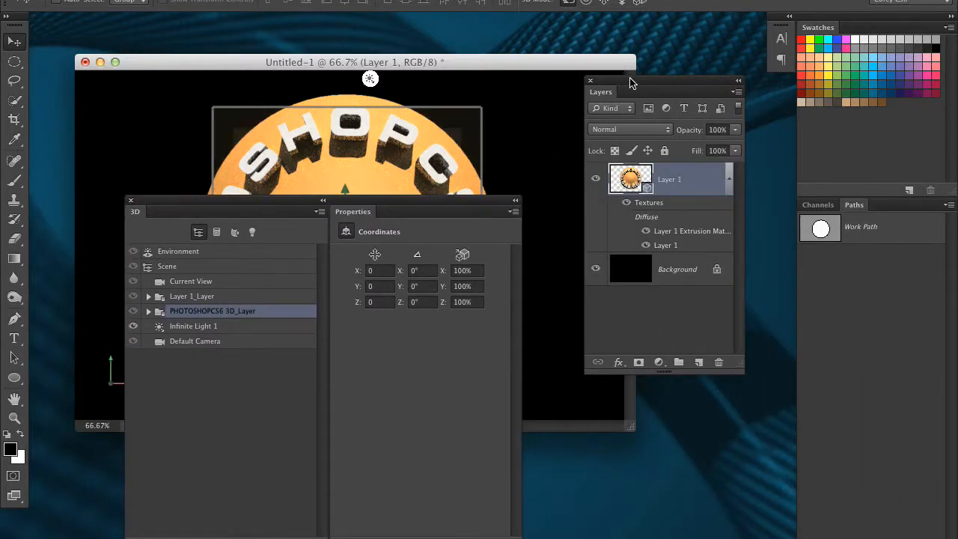
{"action": "left_click_drag", "start_coordinate": [629, 83], "coordinate": [643, 140]}
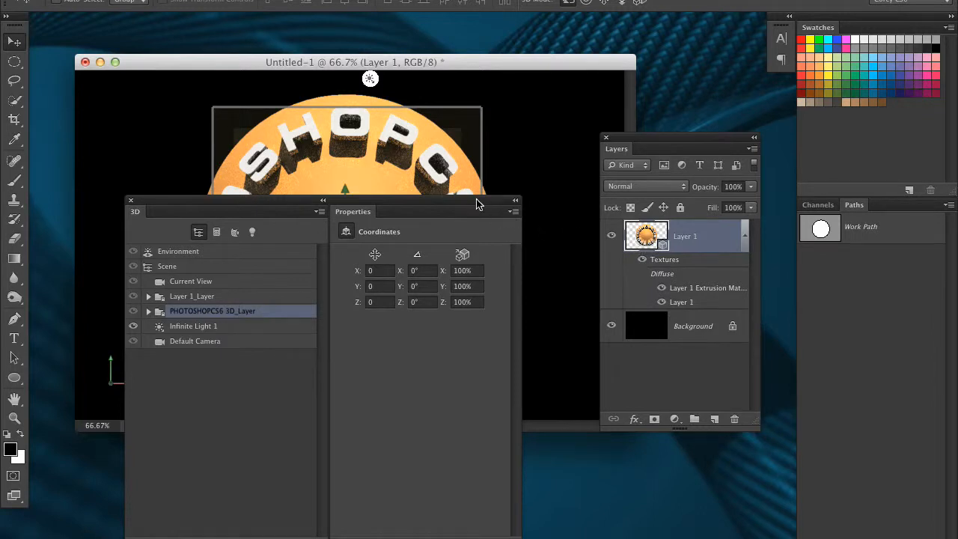
{"action": "left_click_drag", "start_coordinate": [479, 201], "coordinate": [829, 152]}
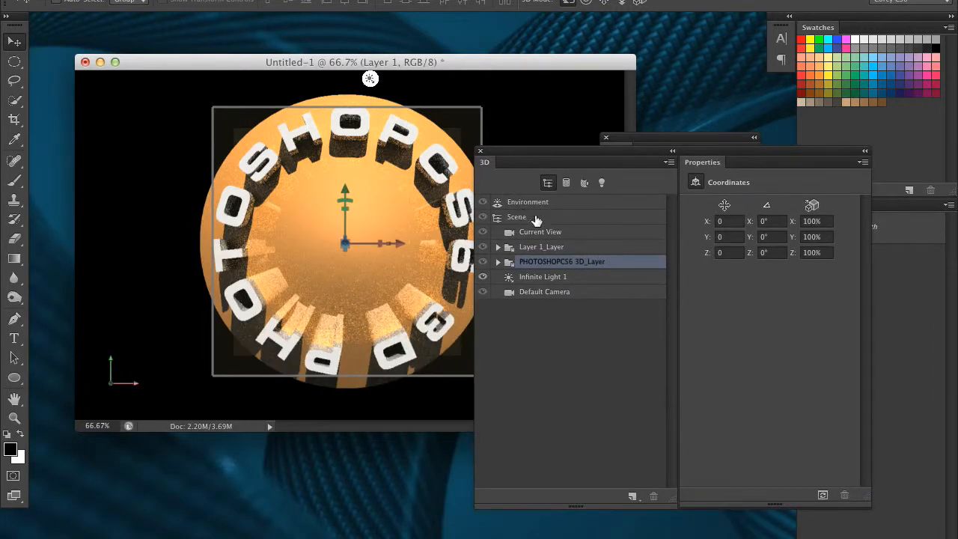
{"action": "left_click", "coordinate": [545, 248]}
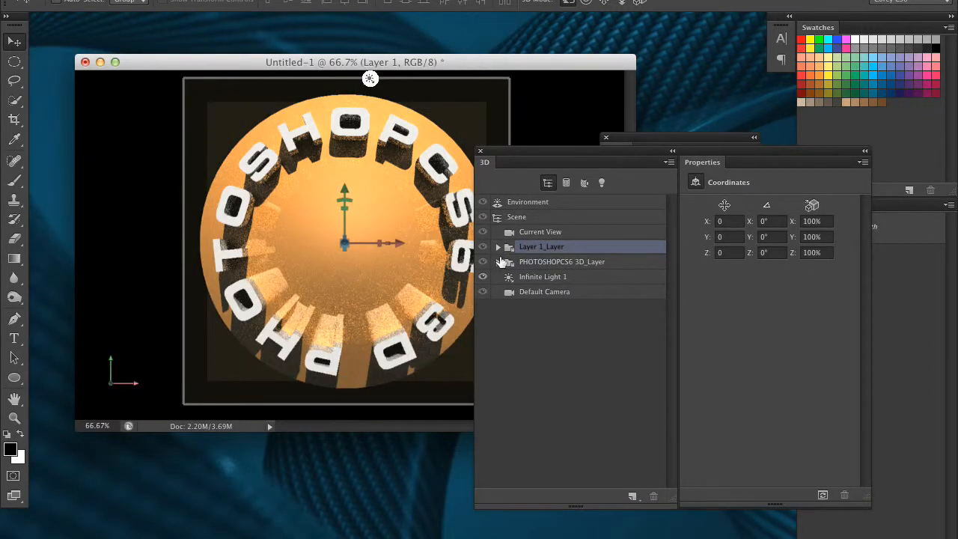
{"action": "left_click", "coordinate": [497, 247]}
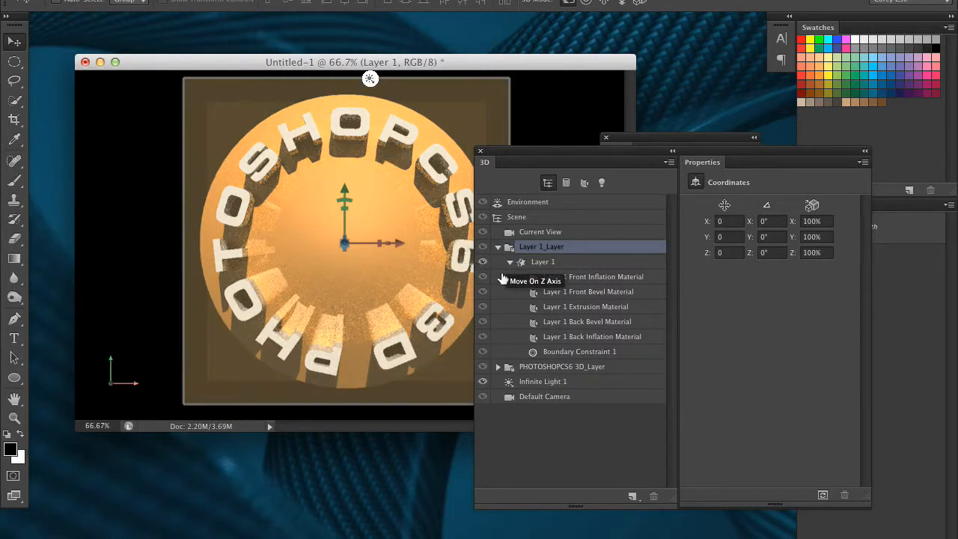
{"action": "left_click", "coordinate": [498, 247]}
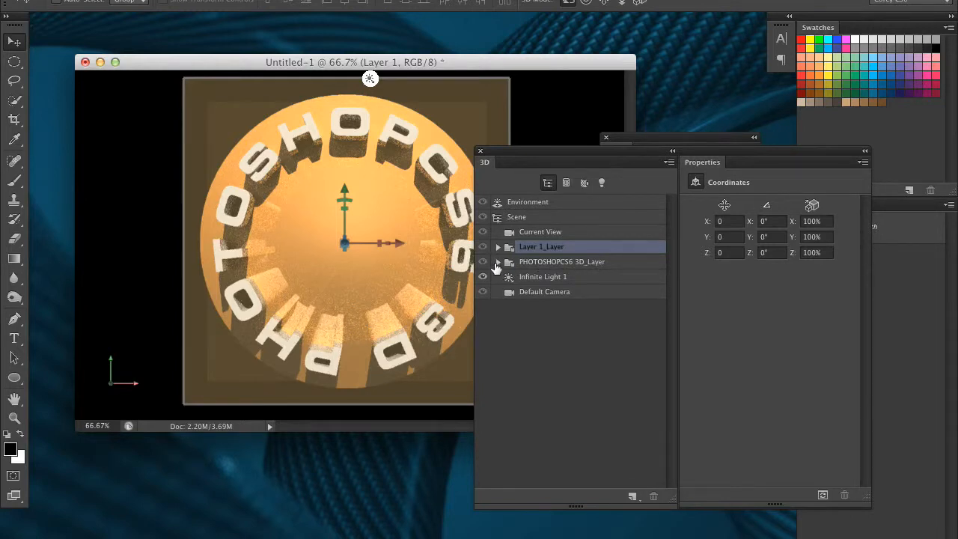
Step: Open the source document of the PHOTOSHOPCS6 3D text mesh for editing and clear the view of it
{"action": "left_click", "coordinate": [498, 262]}
{"action": "left_click", "coordinate": [565, 277]}
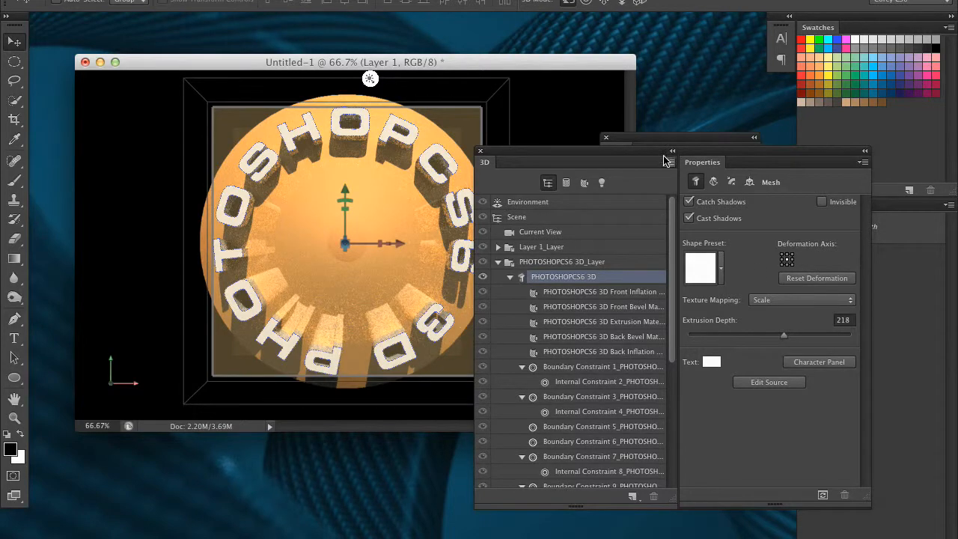
{"action": "left_click_drag", "start_coordinate": [657, 152], "coordinate": [710, 157]}
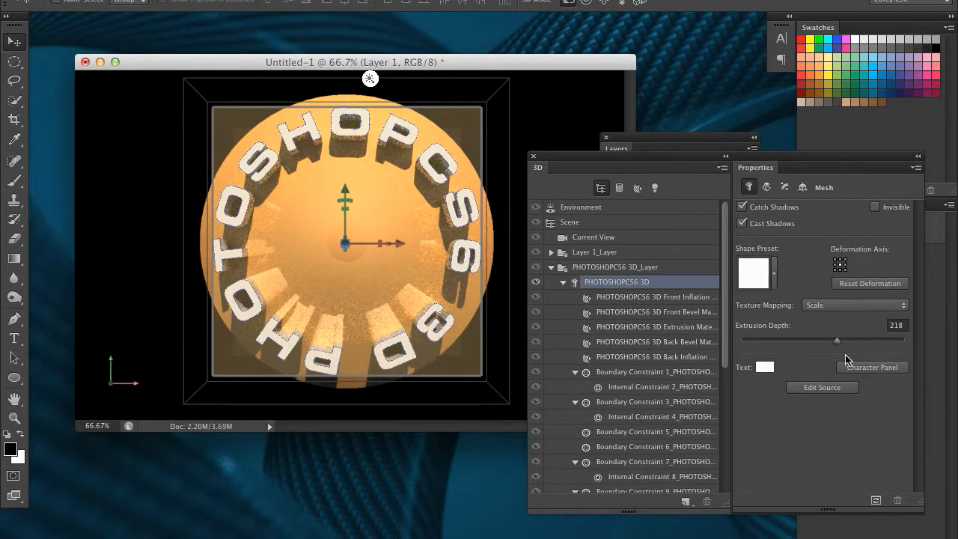
{"action": "left_click", "coordinate": [831, 389]}
{"action": "left_click_drag", "start_coordinate": [437, 36], "coordinate": [566, 98]}
{"action": "left_click_drag", "start_coordinate": [666, 161], "coordinate": [560, 382]}
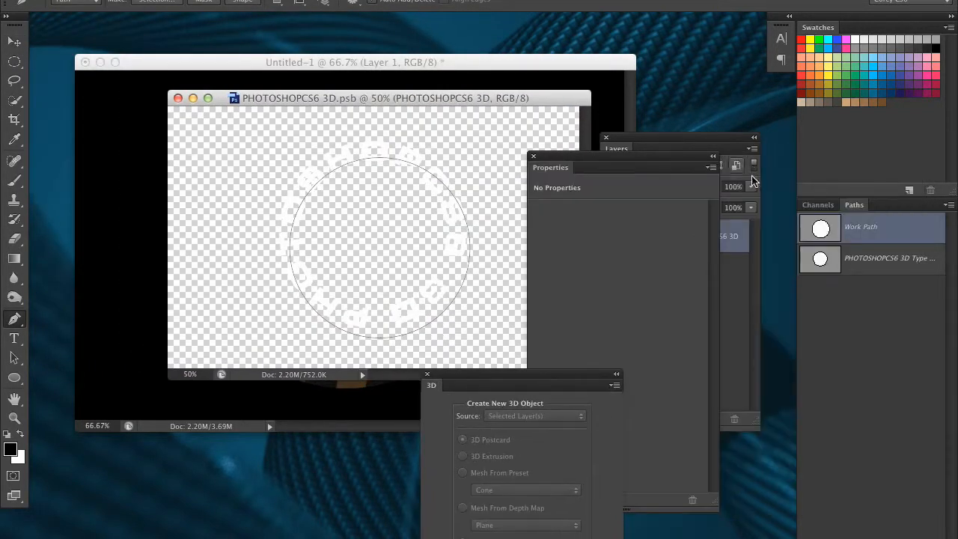
{"action": "left_click_drag", "start_coordinate": [642, 155], "coordinate": [536, 355]}
Step: Replace the circular text in the source document with EXTREME 3D, then save and close that document
{"action": "double_click", "coordinate": [635, 247]}
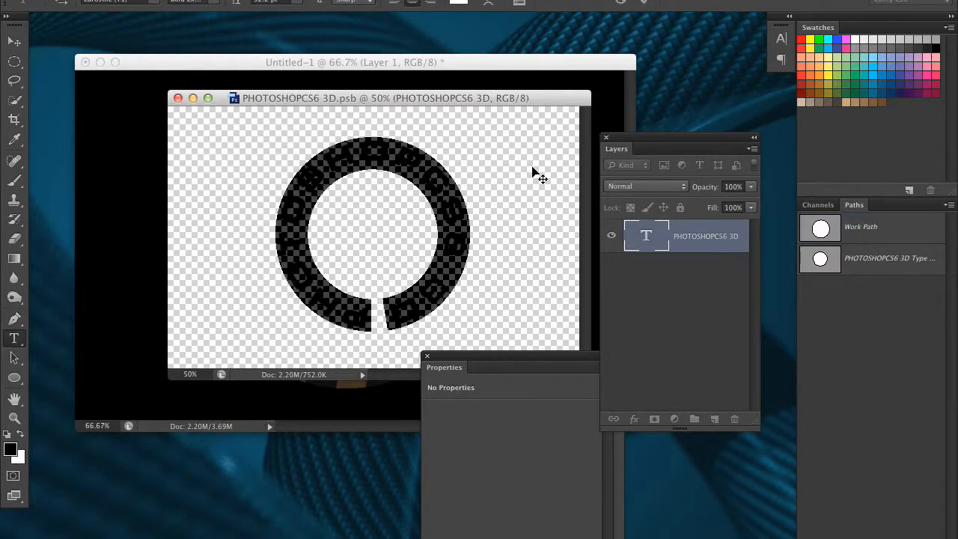
{"action": "type", "text": "EXTREME"}
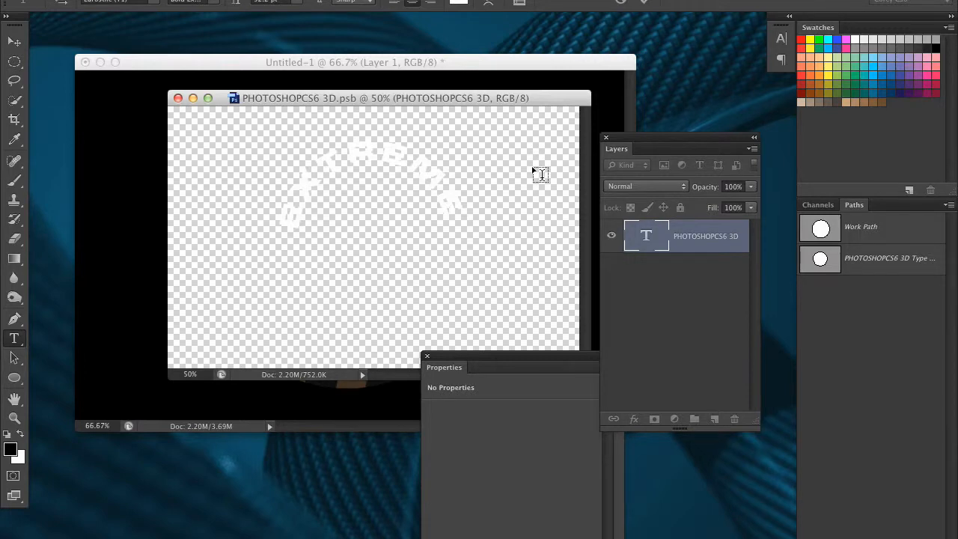
{"action": "type", "text": " 3D"}
{"action": "left_click", "coordinate": [14, 41]}
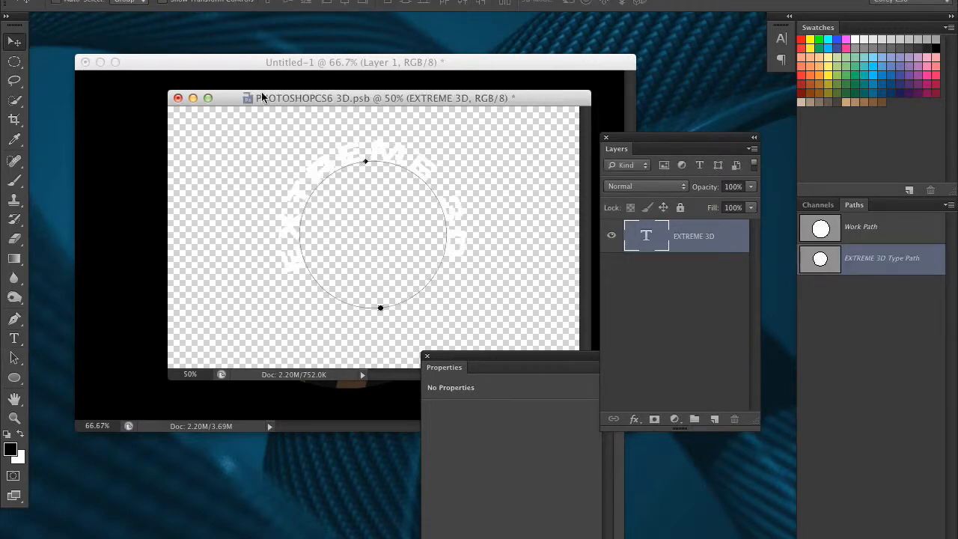
{"action": "key", "text": "super+w"}
{"action": "left_click", "coordinate": [602, 205]}
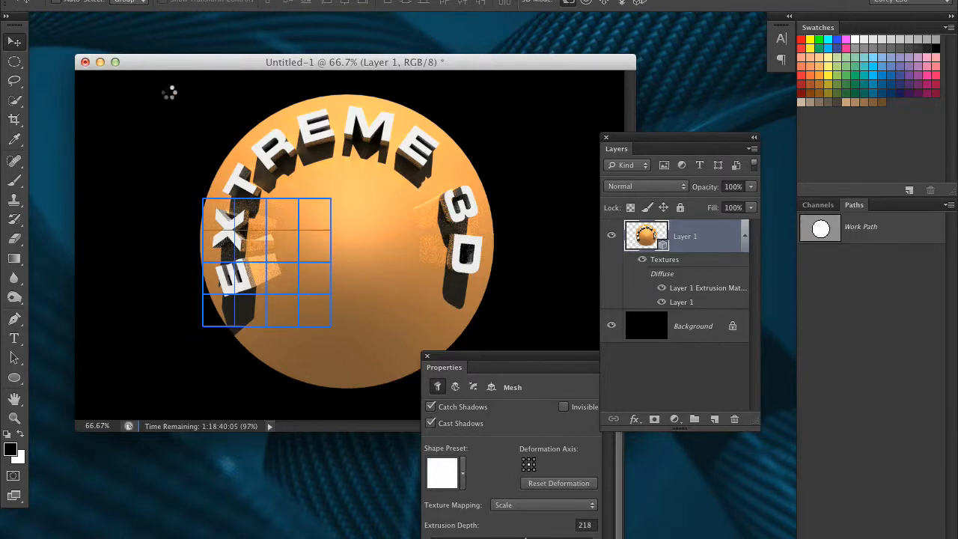
Step: Close the Untitled-1 document
{"action": "left_click", "coordinate": [85, 62]}
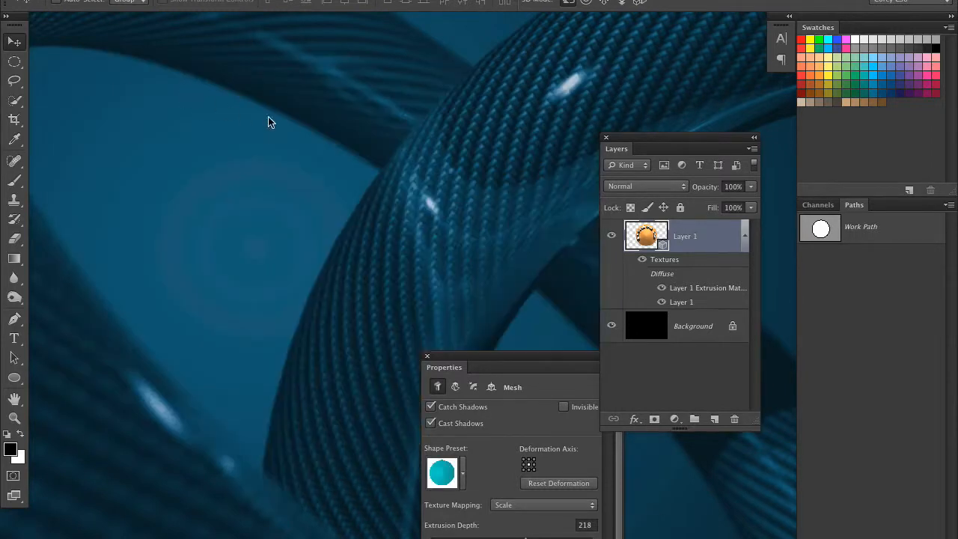
{"action": "left_click", "coordinate": [335, 117]}
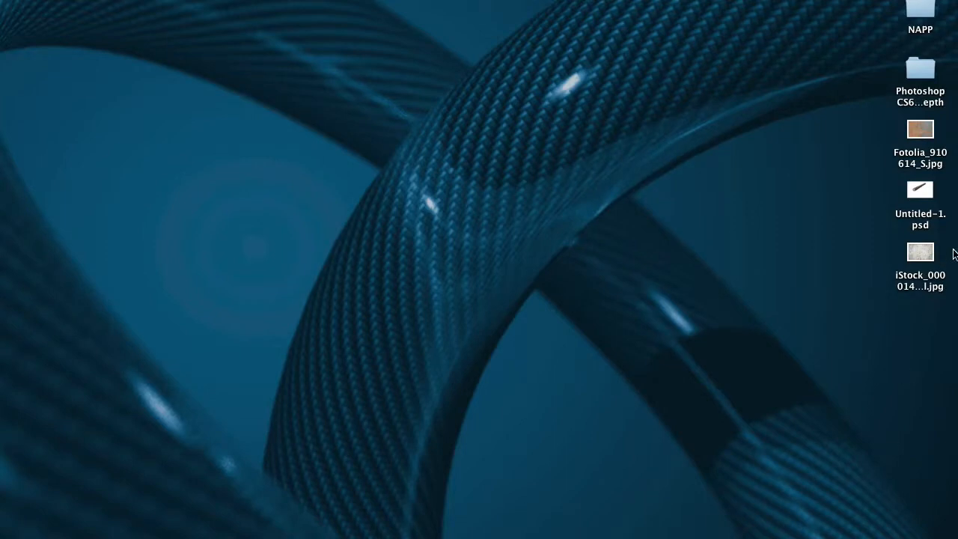